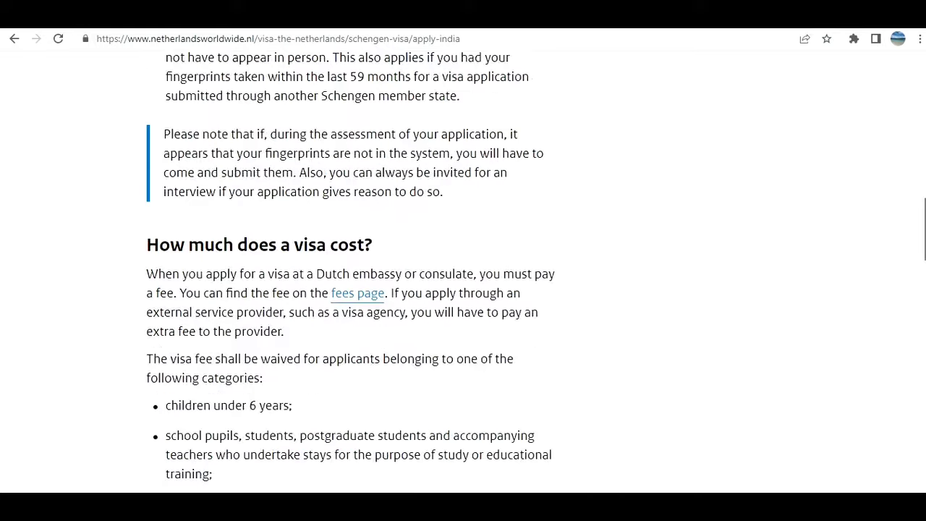
Read the visa fee, processing time, assessment and intermediary sections, and the Schengen application procedure in India.
scroll(351, 271, "down", 2)
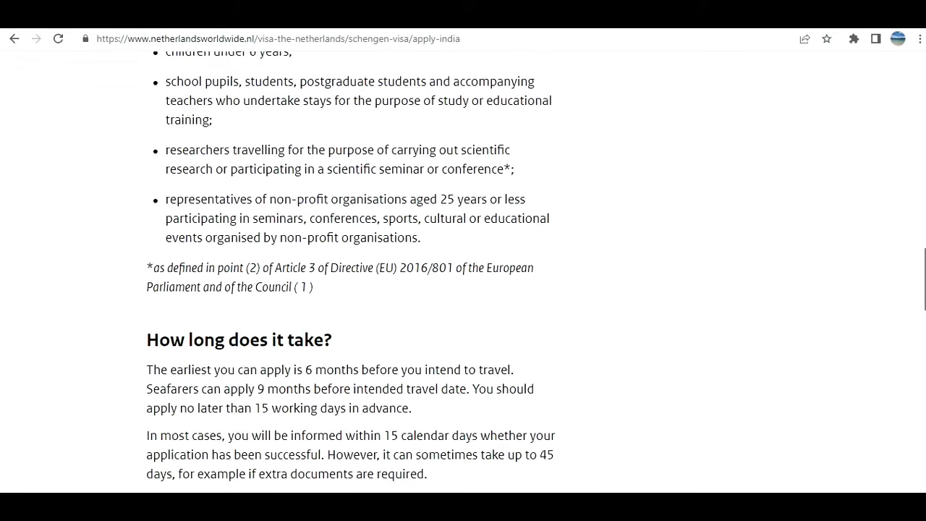
scroll(351, 272, "down", 7)
scroll(351, 272, "down", 4)
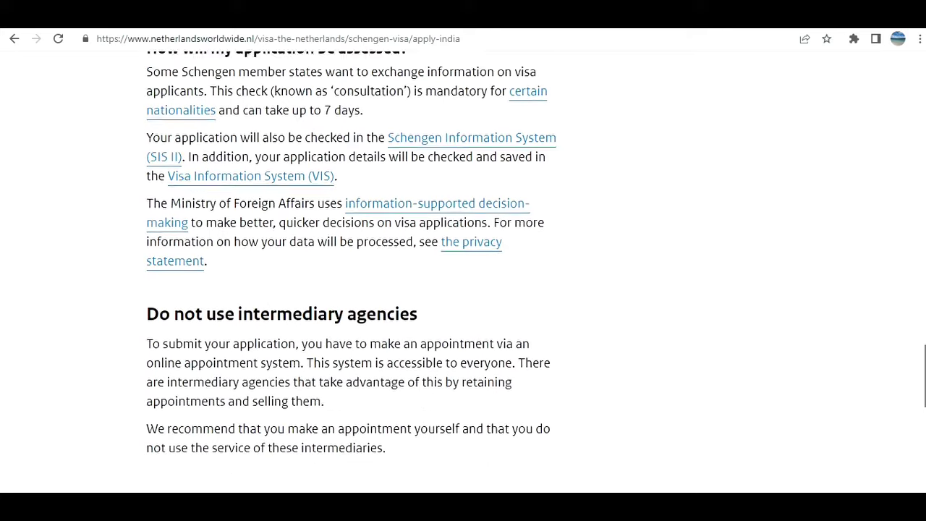
scroll(351, 271, "down", 2)
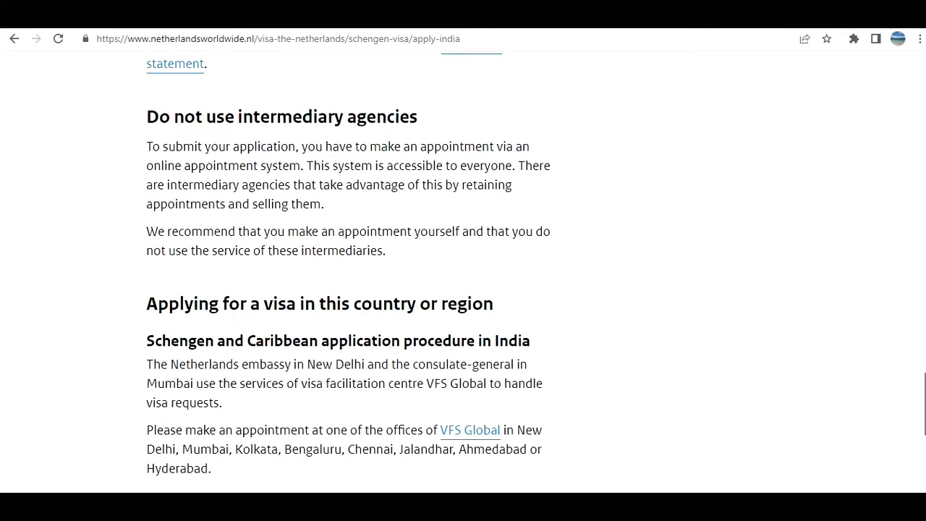
scroll(351, 272, "down", 1)
scroll(350, 271, "down", 1)
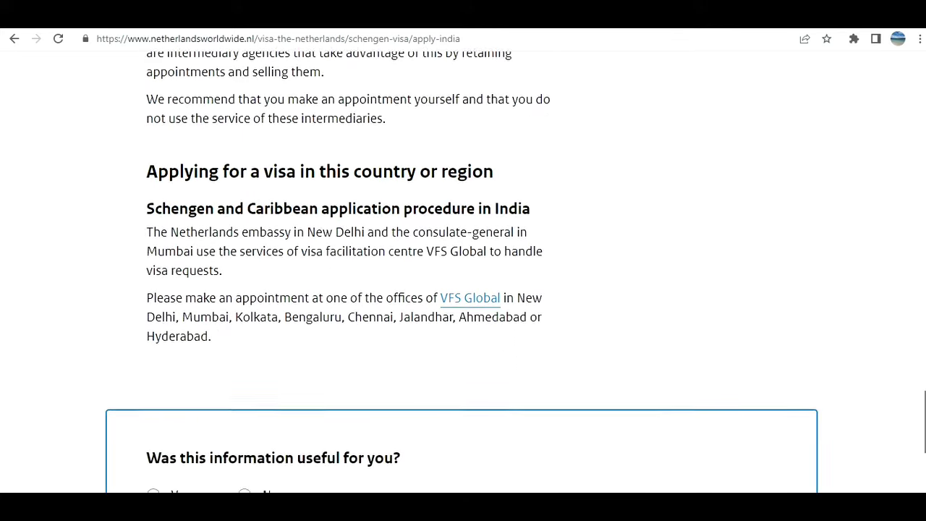
scroll(351, 271, "down", 2)
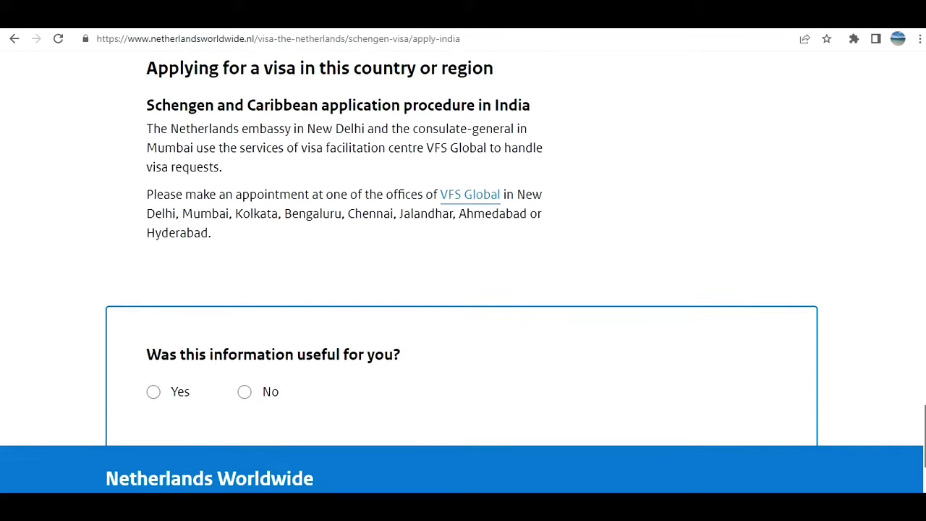
scroll(463, 438, "up", 1)
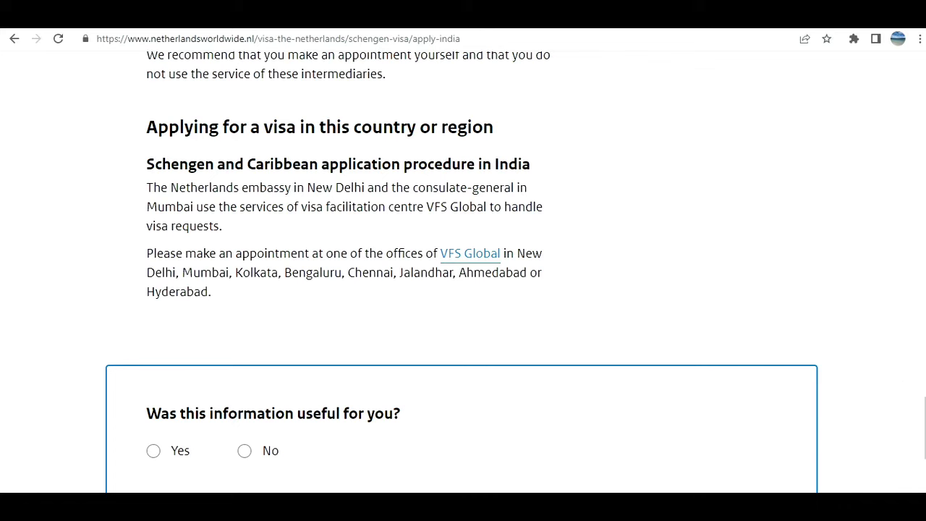
scroll(463, 274, "down", 1)
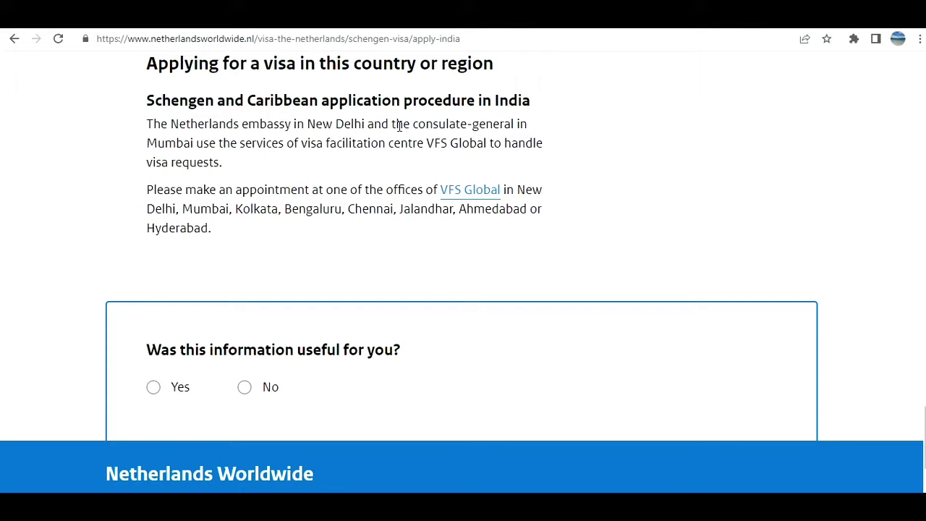
left_click_drag(378, 143, 402, 191)
scroll(821, 375, "down", 2)
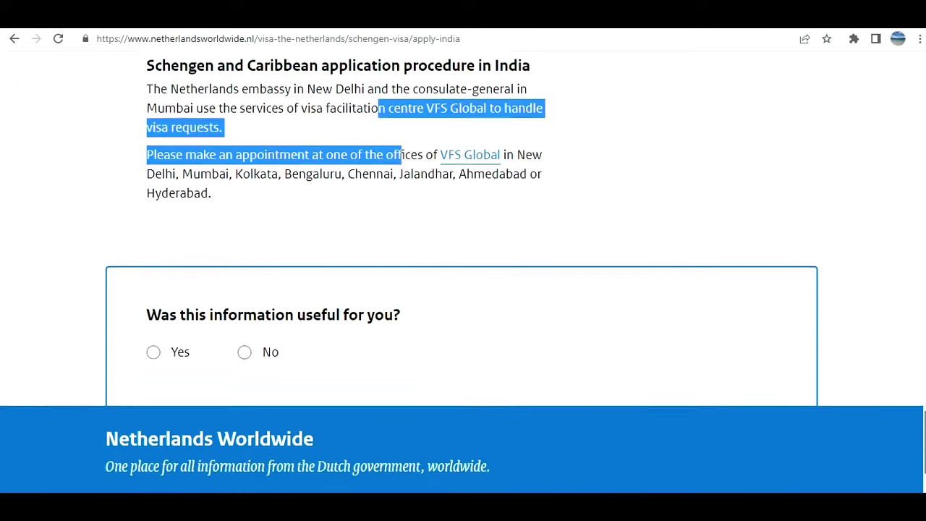
Open the visa application form linked in the "What do I need to do?" section.
scroll(914, 301, "up", 20)
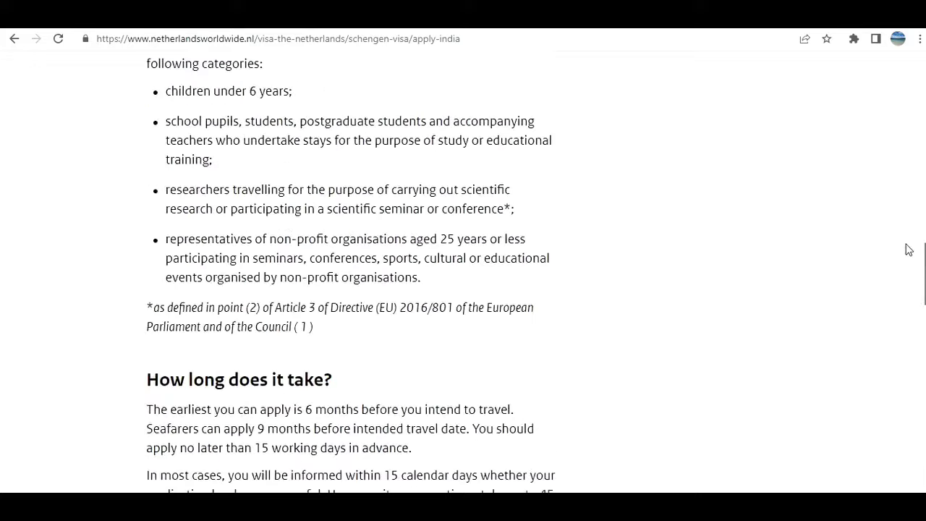
scroll(902, 212, "up", 11)
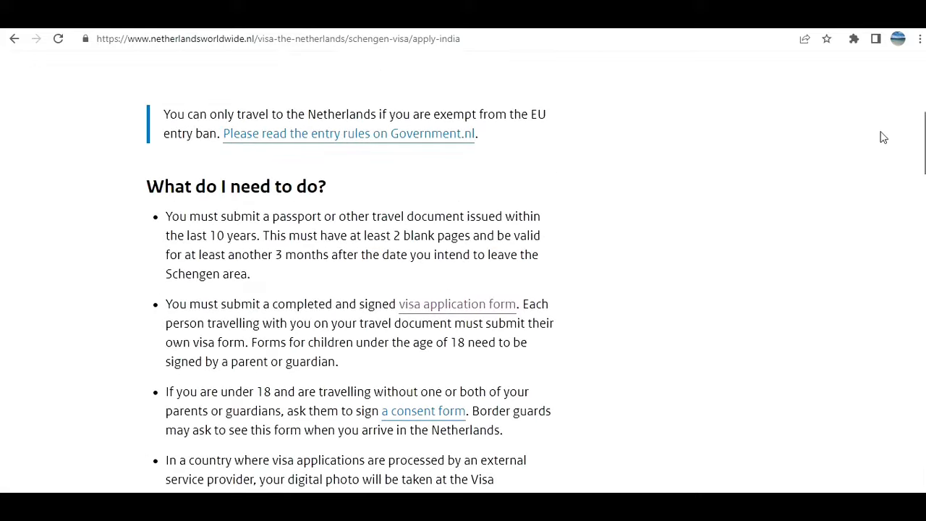
left_click(477, 309)
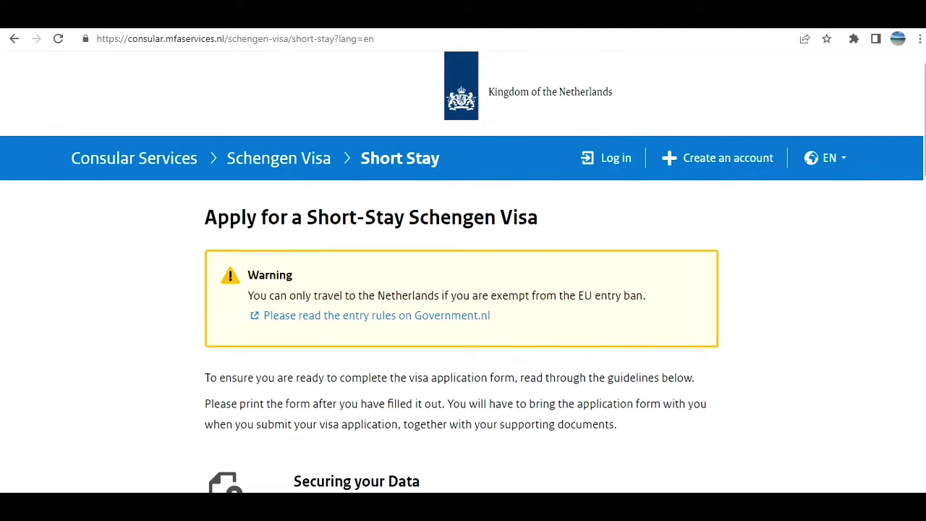
Start creating an account on the Consular Services portal after viewing the account requirements.
left_click(728, 159)
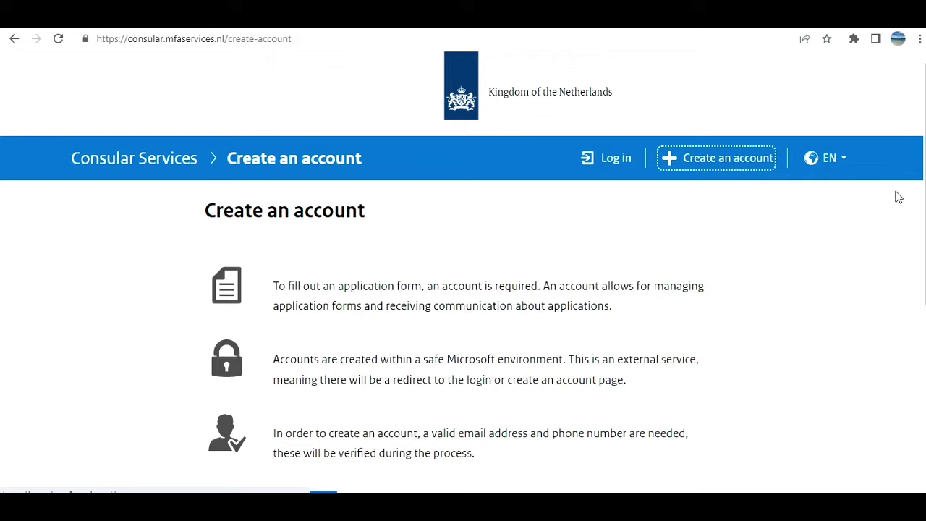
scroll(312, 234, "down", 3)
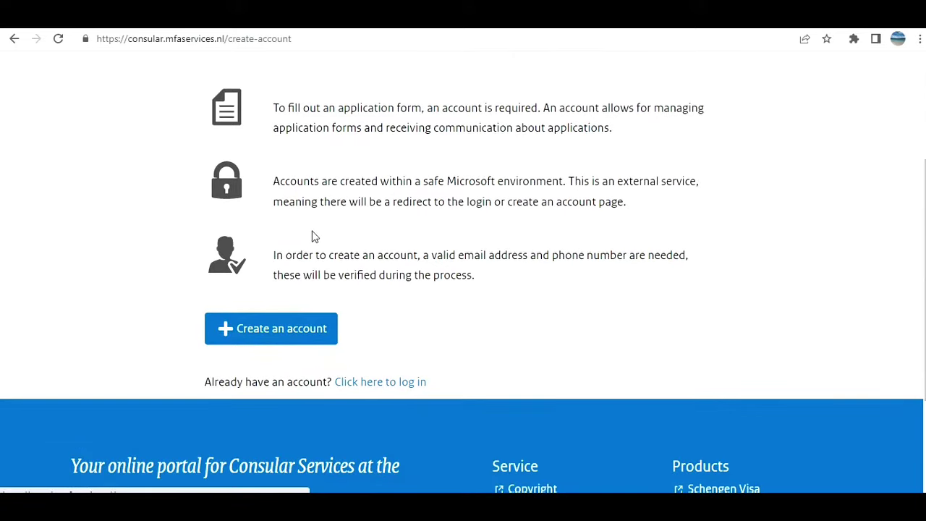
left_click(262, 338)
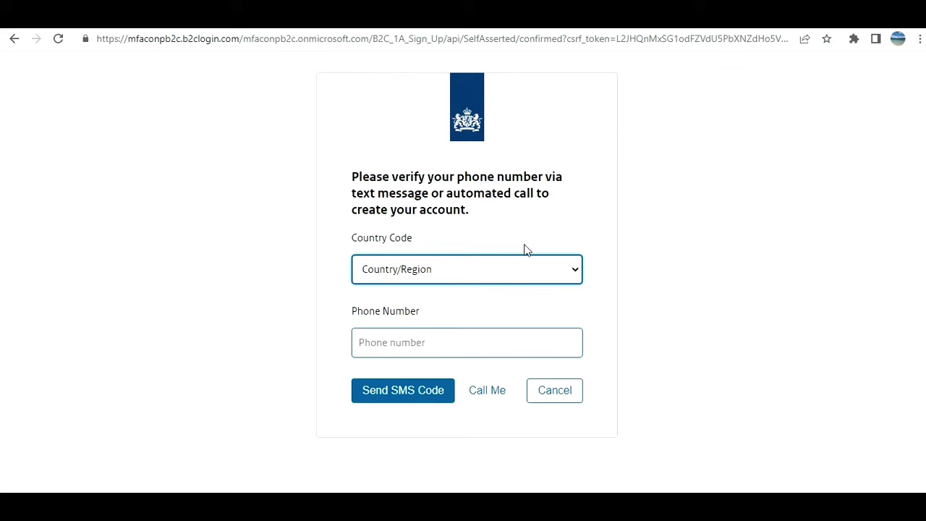
Choose the country code for the phone number verification.
left_click(475, 275)
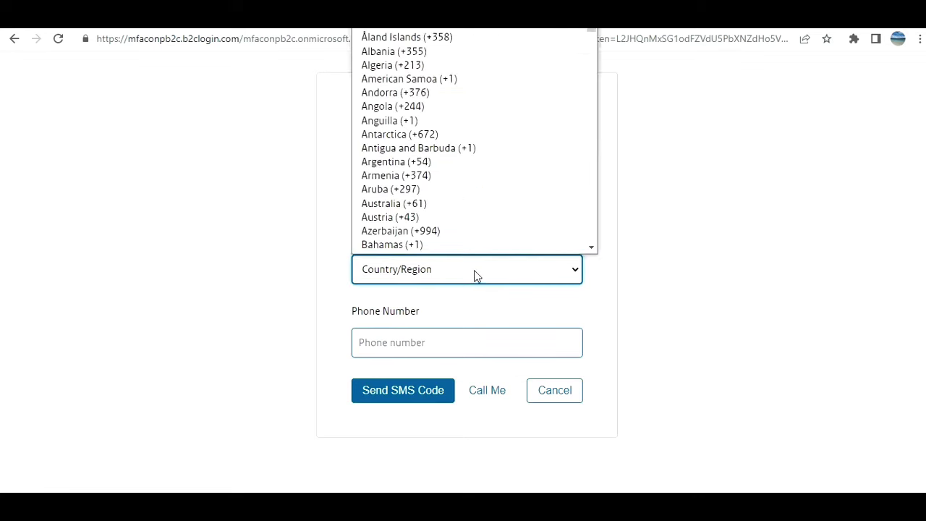
type("came")
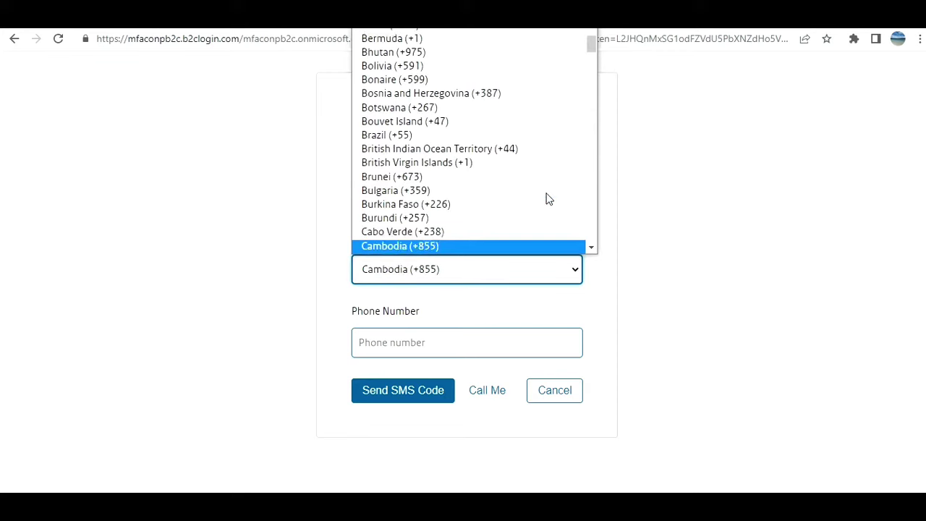
left_click(591, 247)
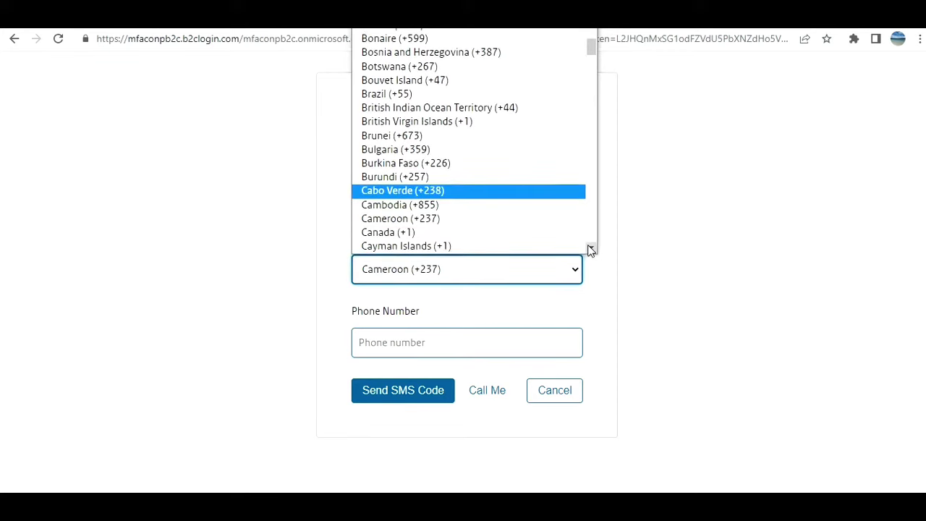
left_click(534, 208)
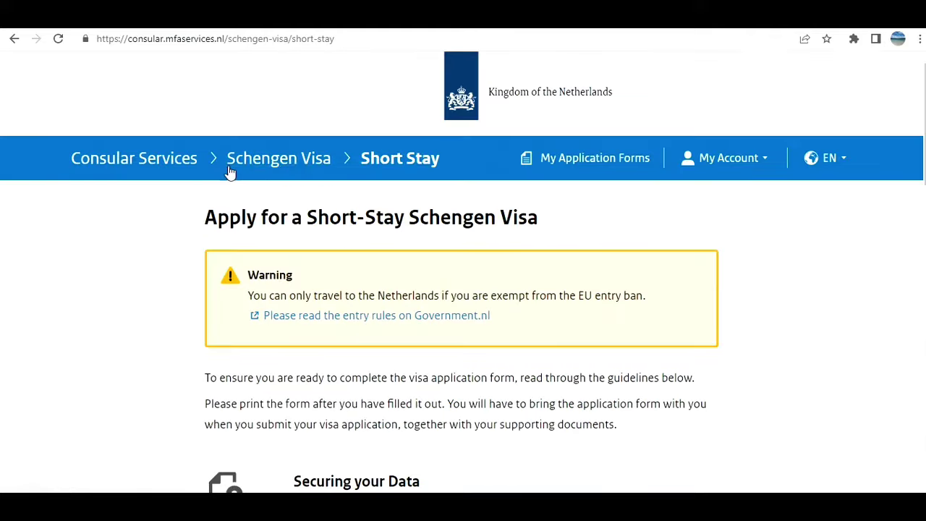
Start filling out the short-stay application form and read the explanation for the country of application.
scroll(463, 273, "down", 13)
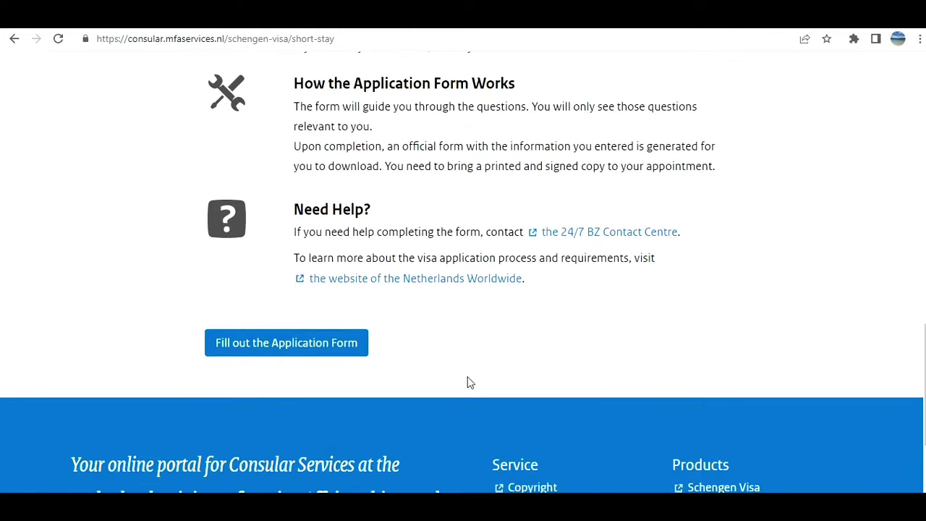
left_click(314, 347)
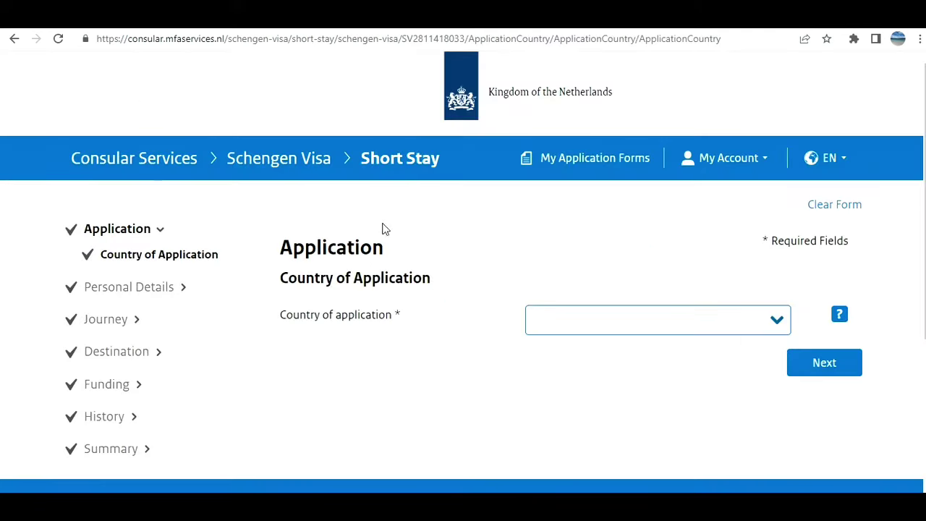
left_click(842, 322)
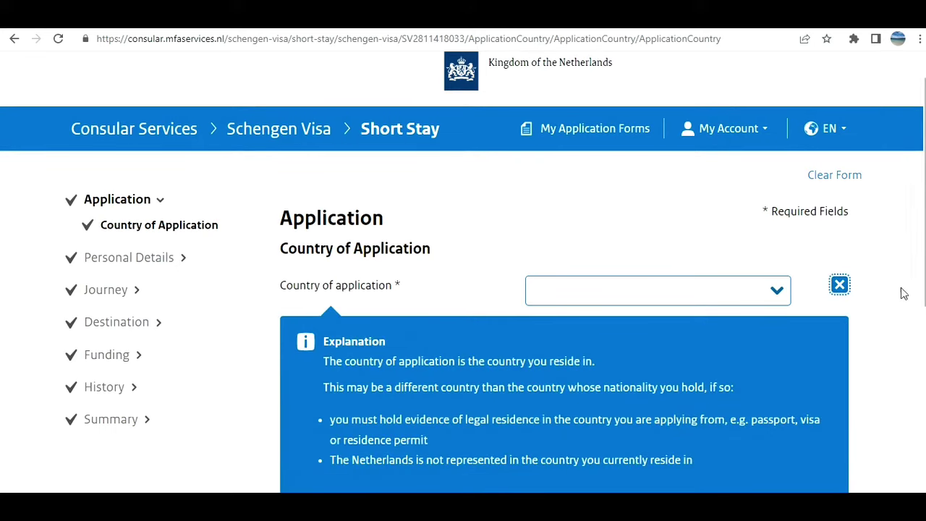
left_click_drag(526, 361, 606, 363)
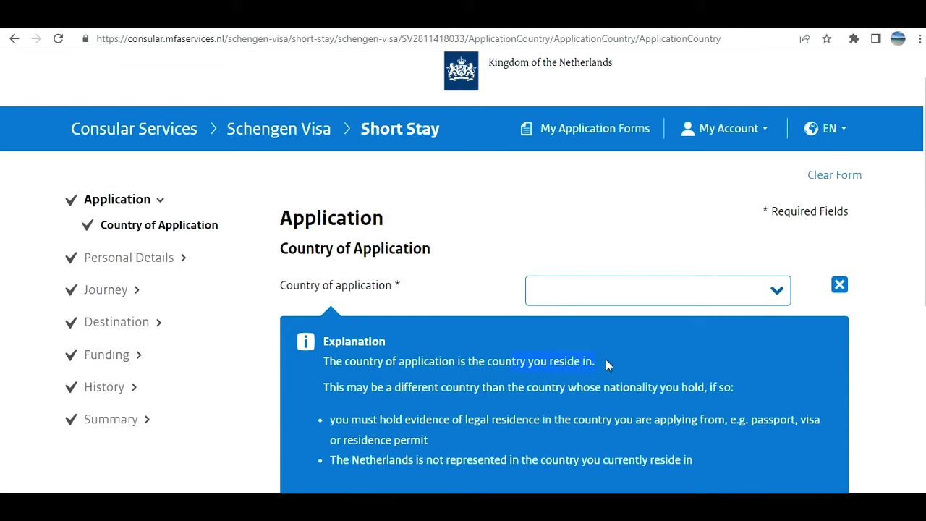
left_click(841, 286)
Set the country of application to Canada.
left_click(776, 290)
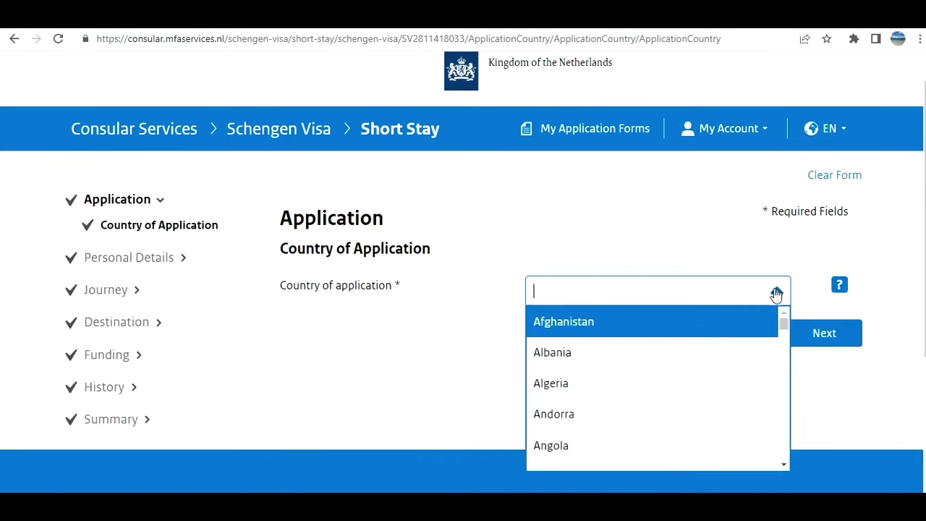
type("canada")
key("Return")
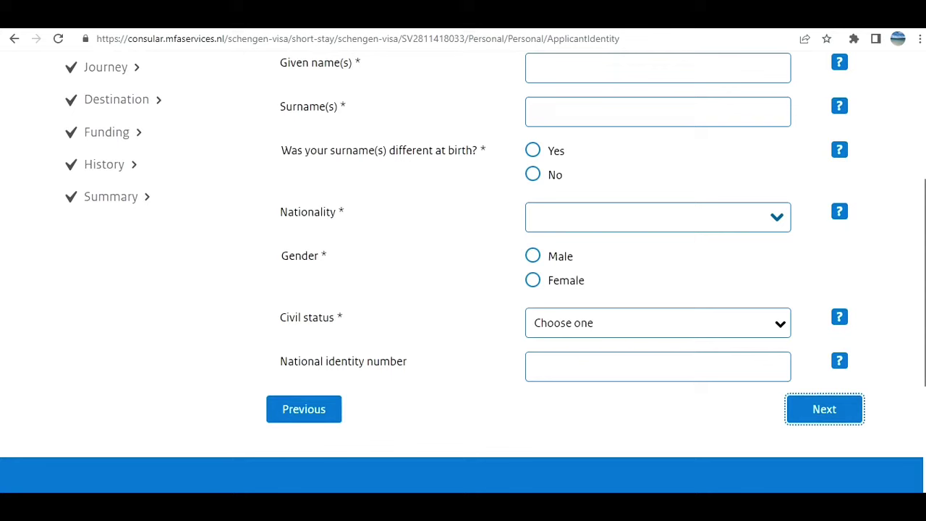
Read the civil status explanation in the identity details and set the civil status to Single.
left_click(847, 322)
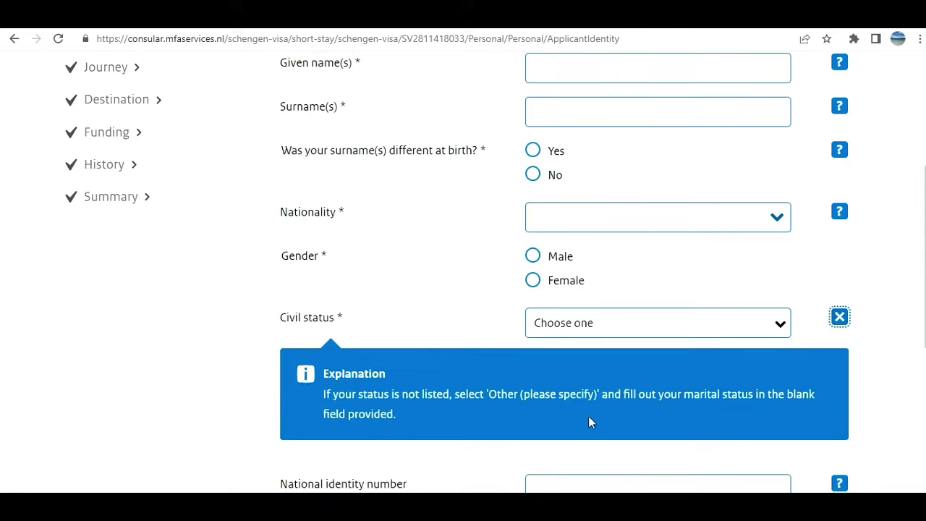
left_click(706, 335)
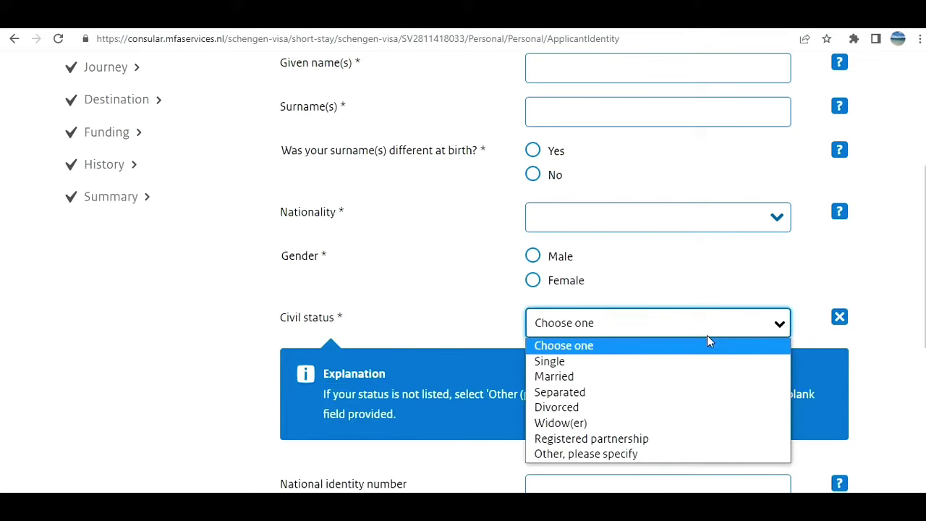
left_click(687, 362)
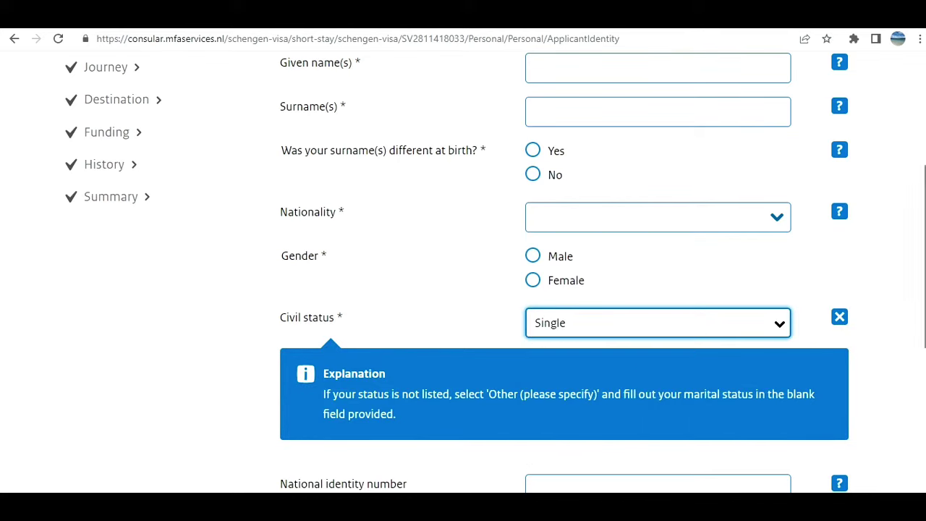
scroll(916, 325, "down", 1)
scroll(463, 272, "down", 1)
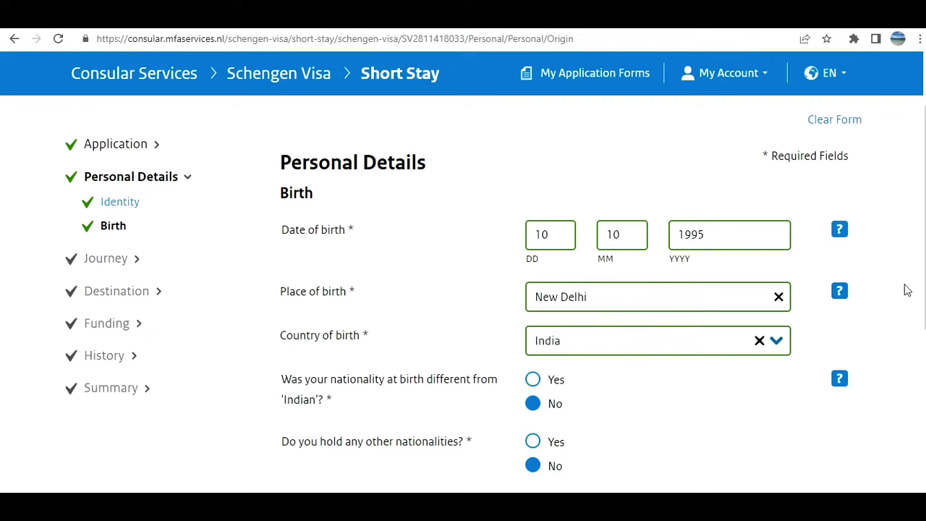
Review the completed birth details and proceed past the address section to the residence permit section.
scroll(463, 272, "down", 1)
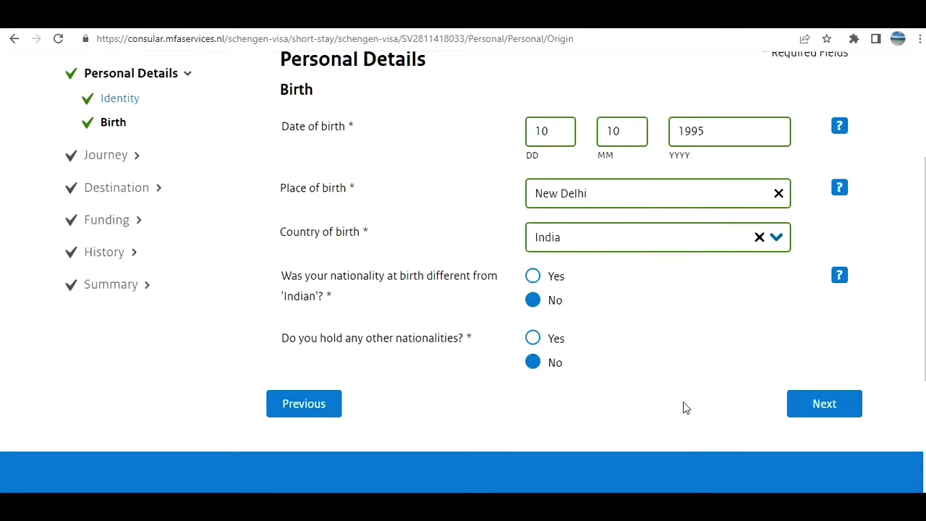
key("Return")
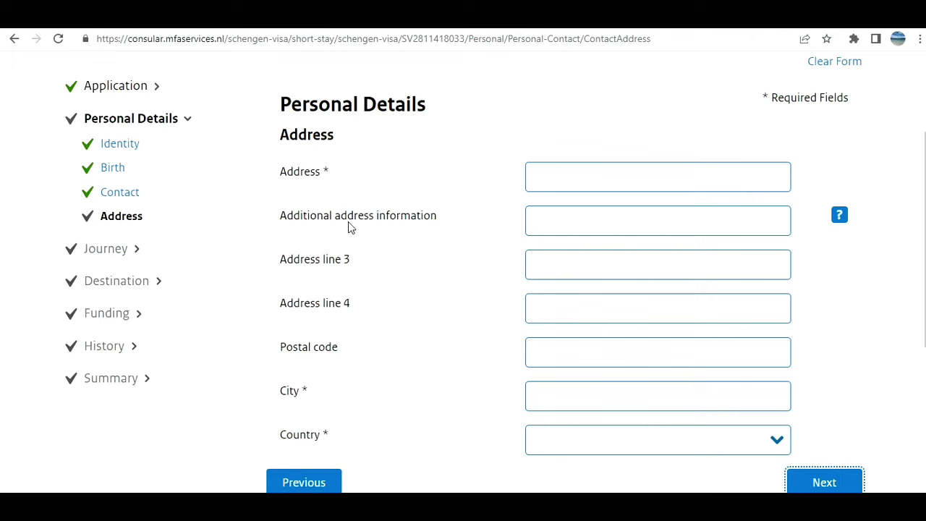
key("Return")
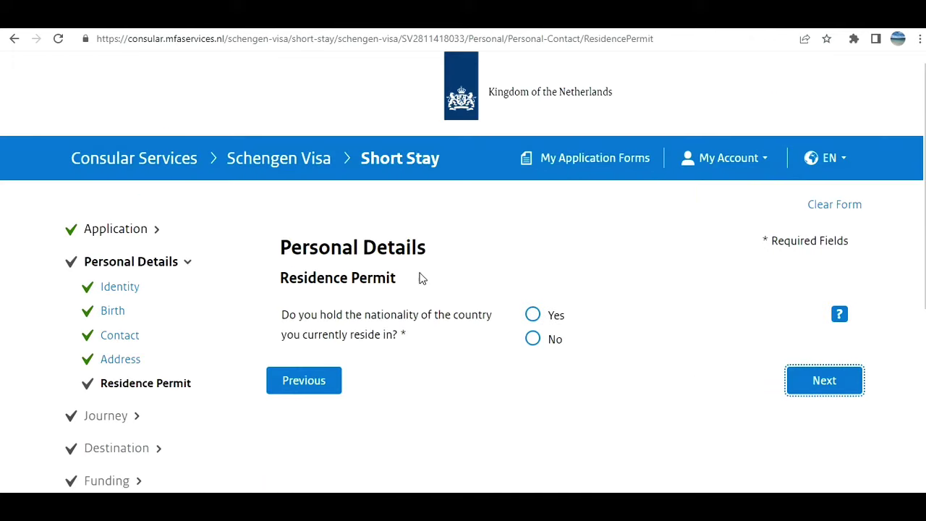
Answer No to holding the residence country's nationality, choose "Residence permit for a fixed period", and continue to the travel document section.
left_click(533, 339)
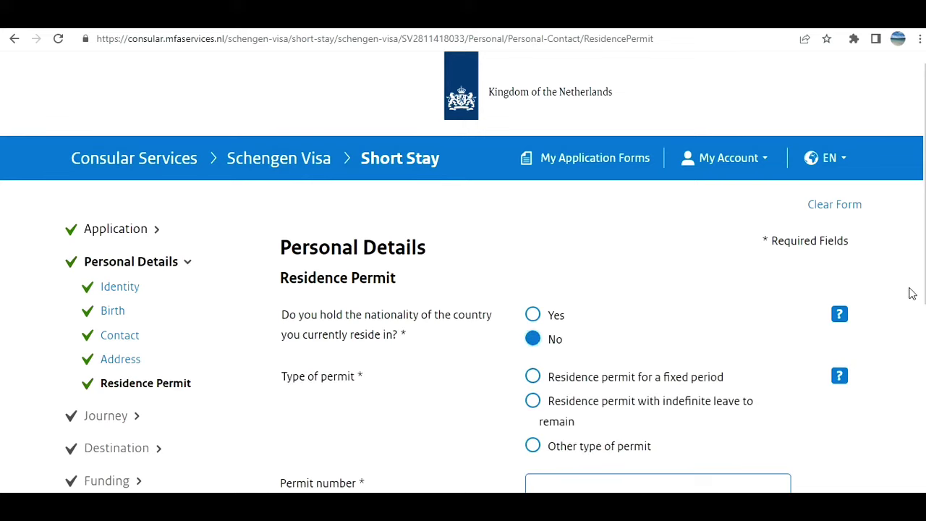
scroll(917, 340, "down", 2)
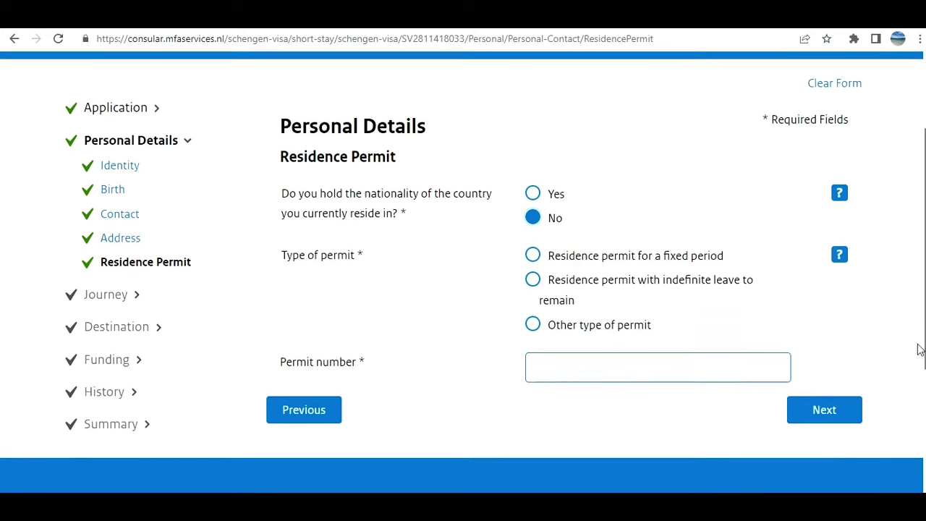
left_click(535, 264)
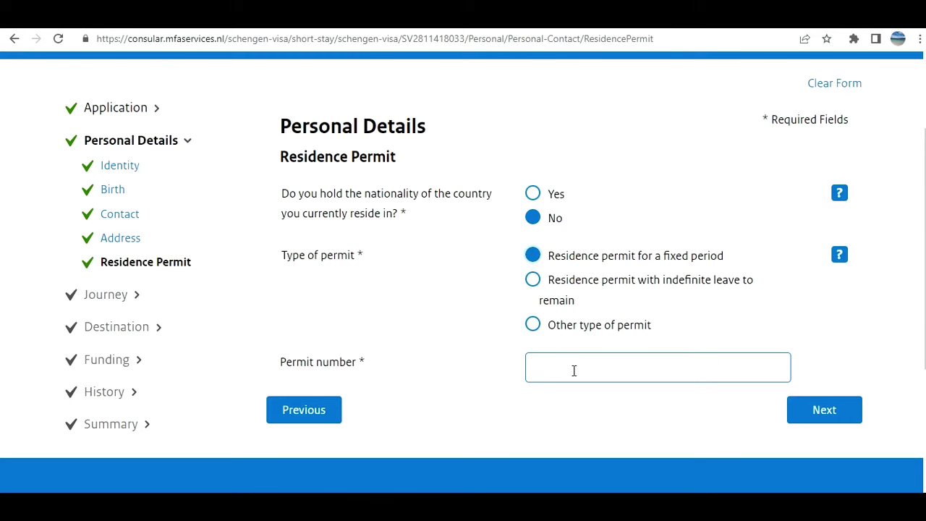
key("Tab")
key("Tab")
key("Return")
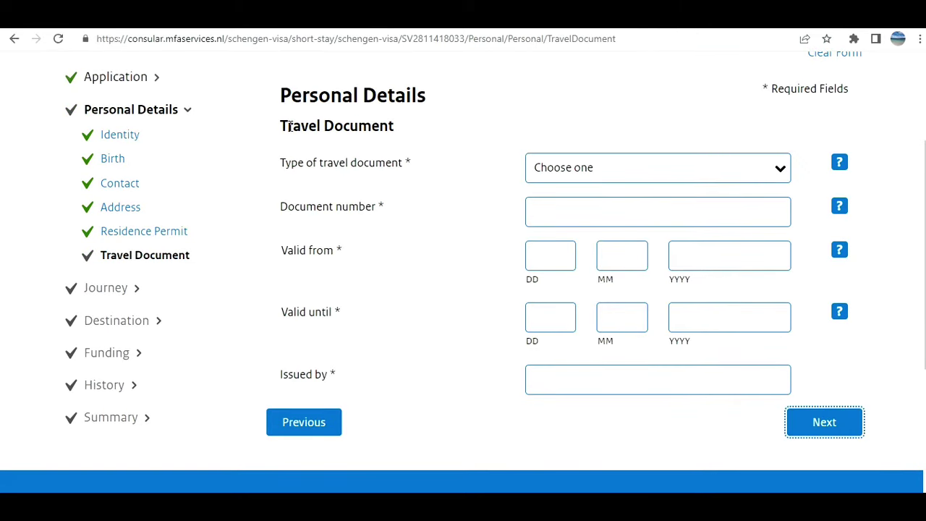
Proceed past the travel document section, answer No to travelling with an EU, EEA, Swiss or UK family member, and continue.
key("Return")
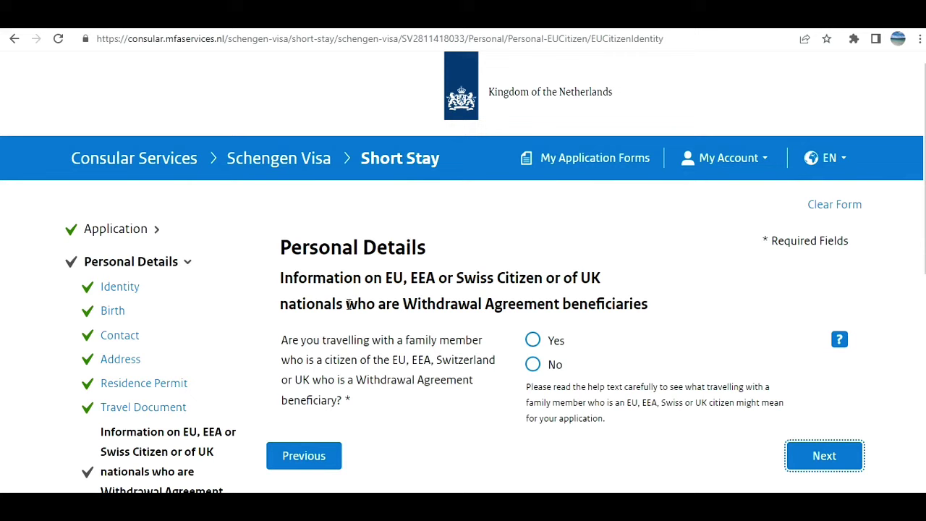
left_click(534, 364)
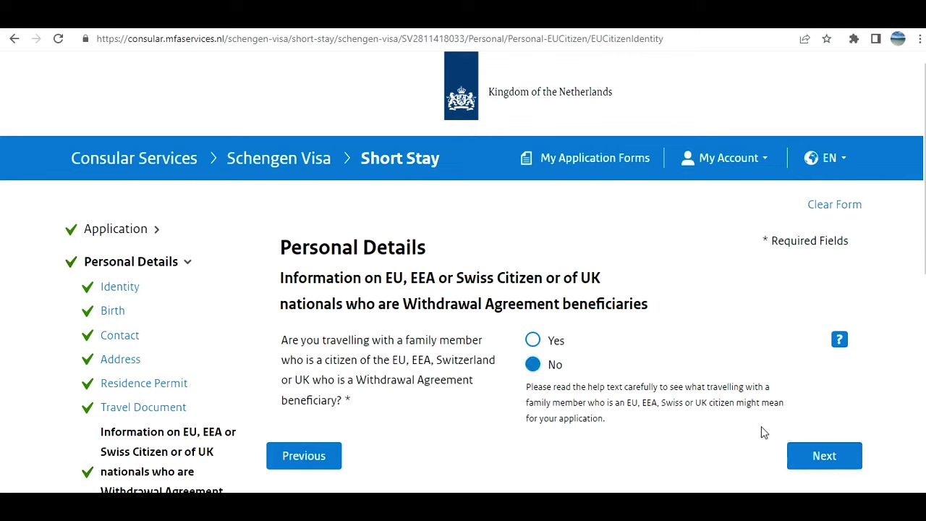
left_click(841, 458)
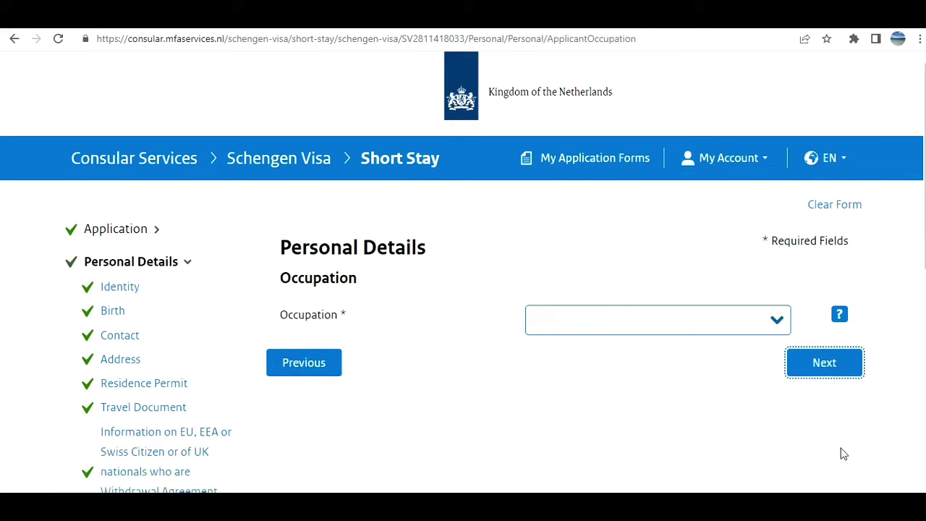
Set the occupation to Computer expert and review the employer contact and address fields.
left_click(767, 323)
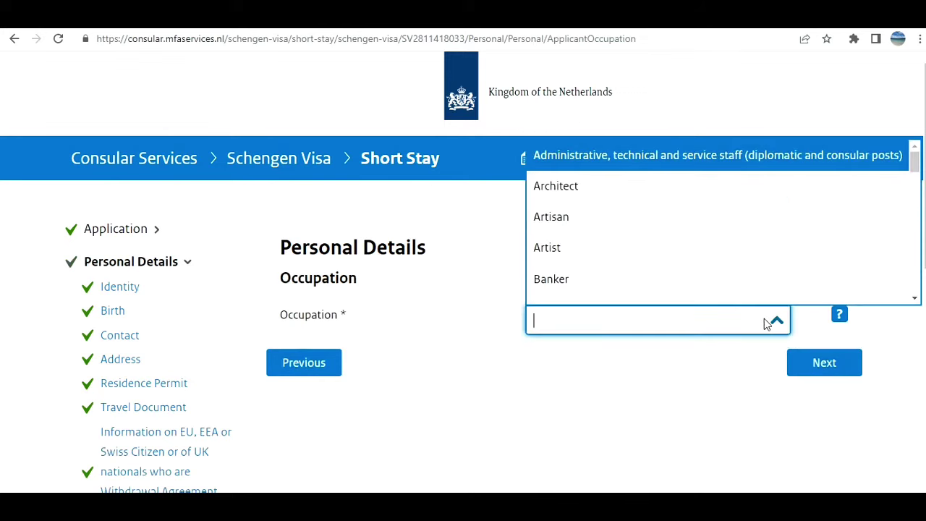
left_click_drag(916, 166, 918, 206)
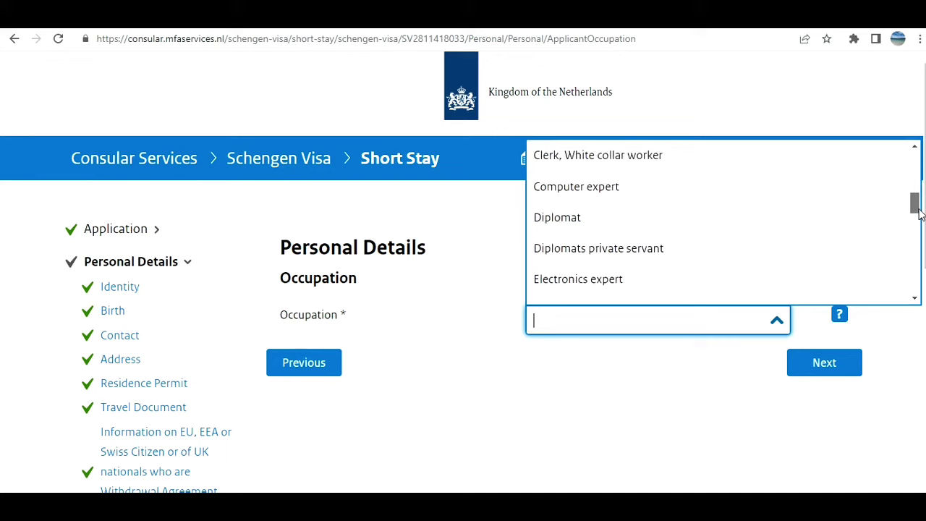
left_click(792, 189)
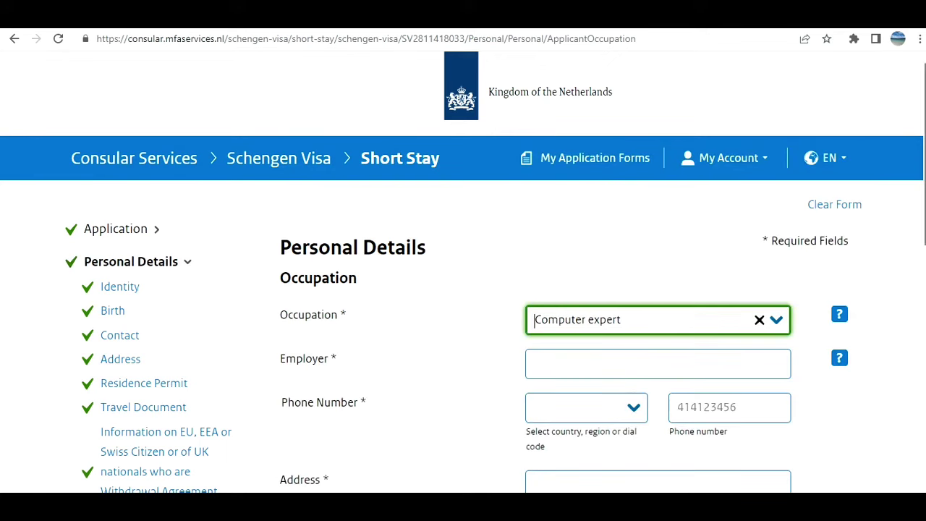
scroll(463, 282, "down", 5)
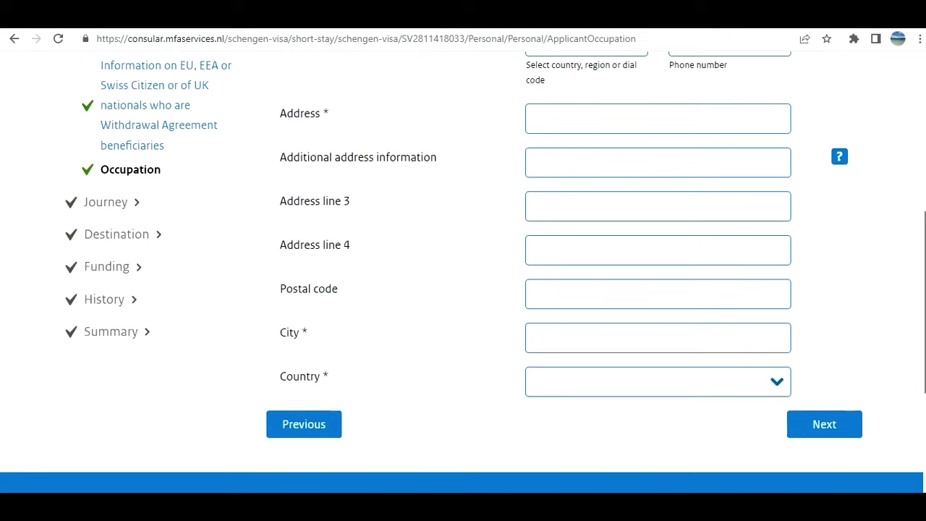
scroll(463, 267, "up", 2)
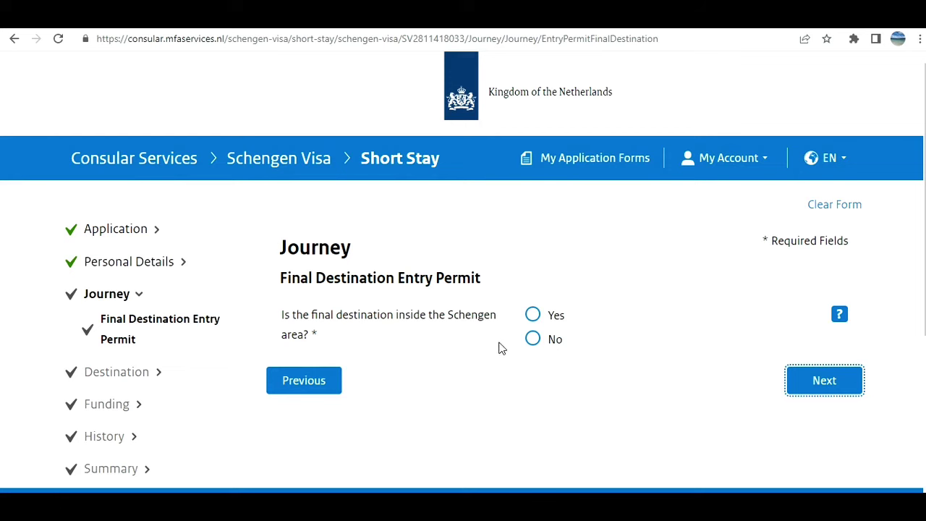
Answer Yes to the final destination being inside the Schengen area, choose Tourism as the journey's purpose, and continue.
left_click(533, 314)
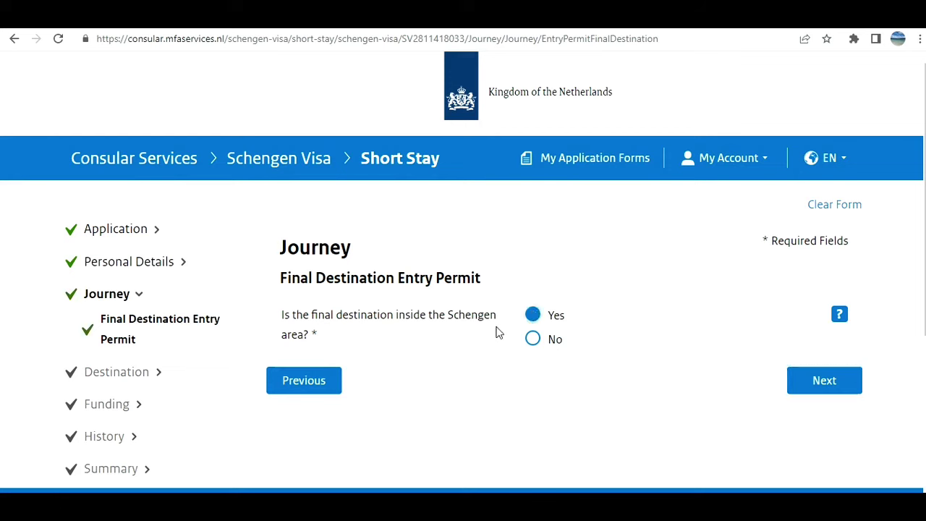
left_click(823, 383)
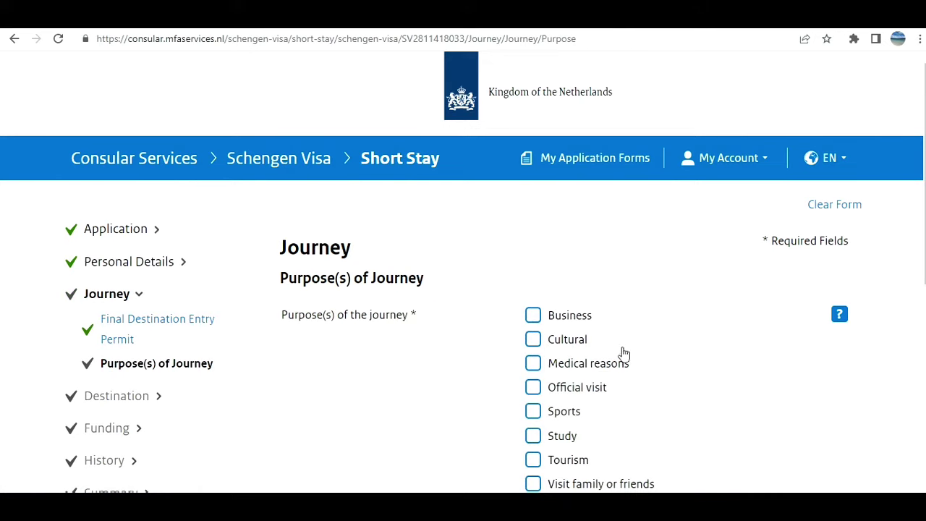
left_click(533, 459)
scroll(923, 255, "down", 4)
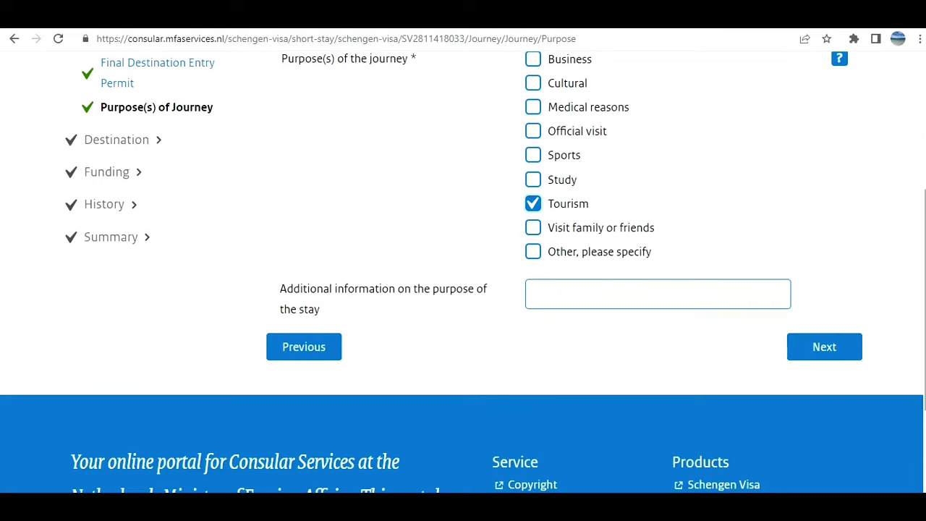
left_click(816, 354)
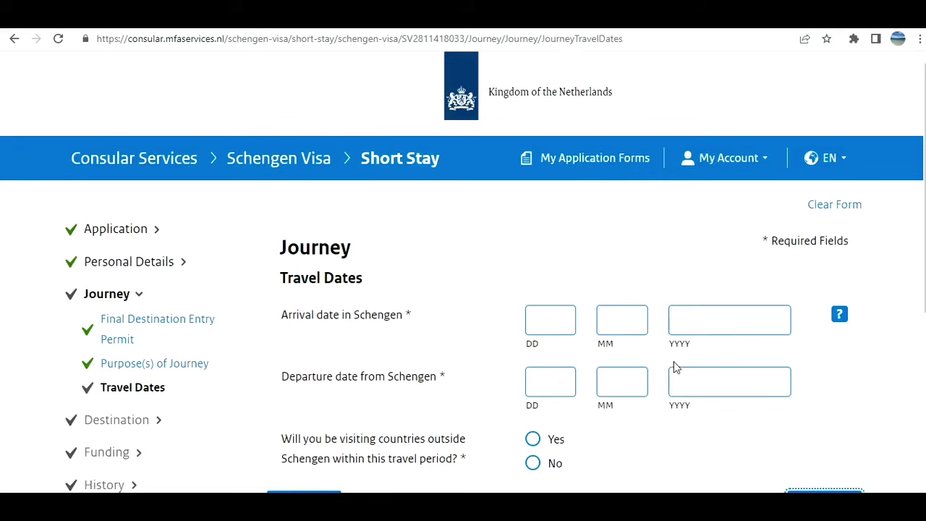
Enter 10-12-2022 as the arrival date in Schengen.
left_click(537, 321)
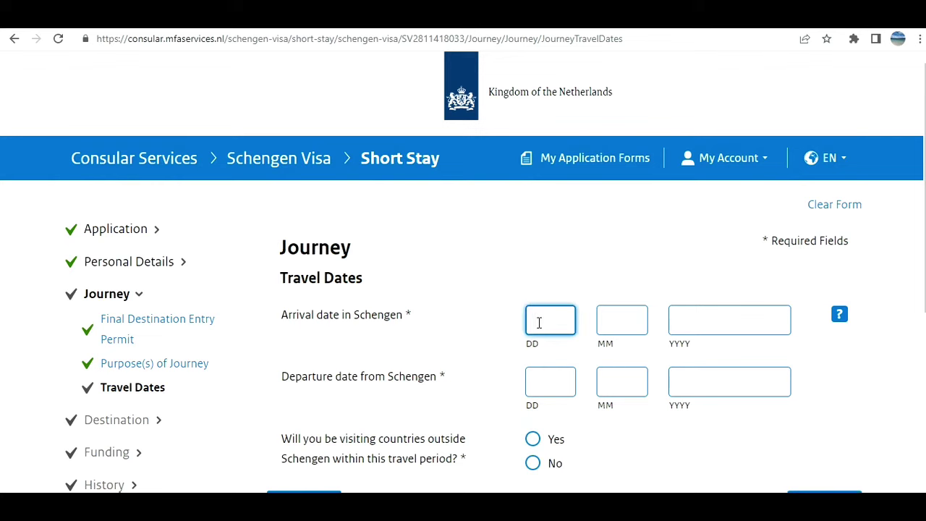
type("10")
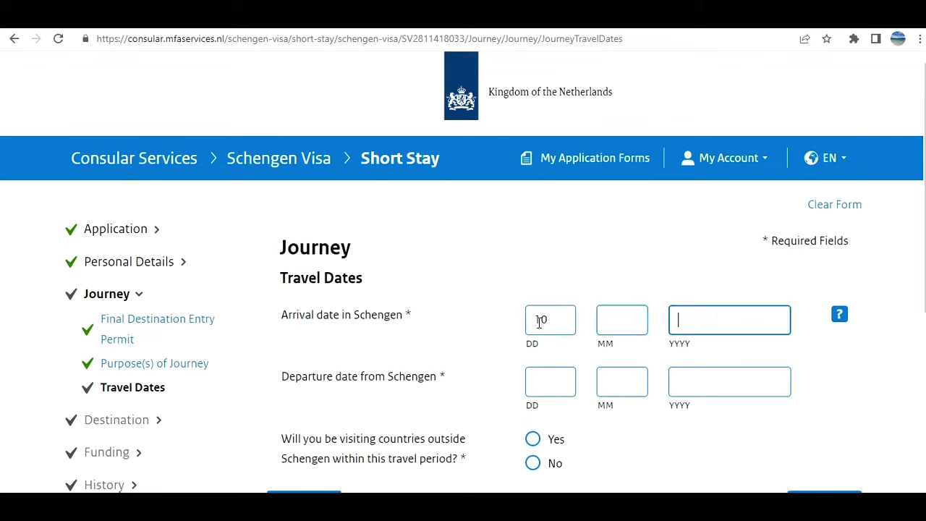
left_click(621, 317)
type("12")
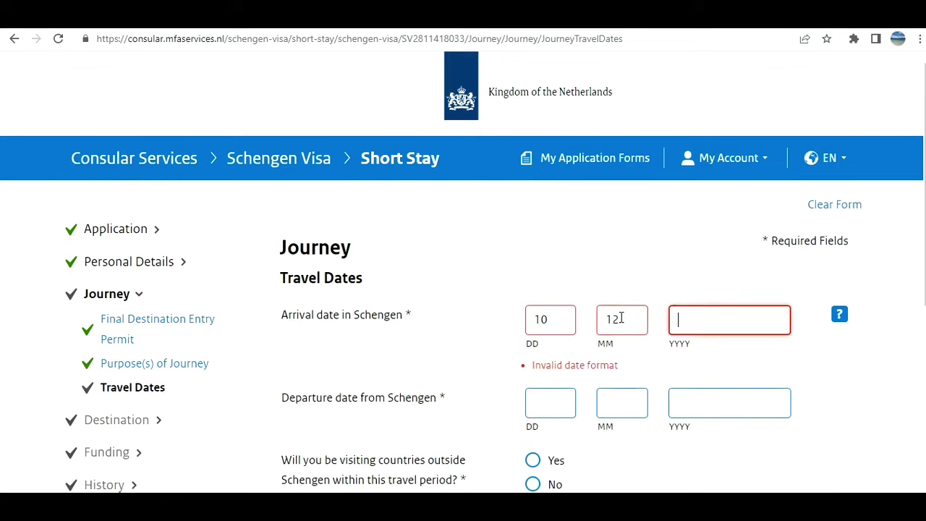
type("2022")
Enter 25-01-2023 as the departure date from Schengen.
left_click(721, 399)
type("2023")
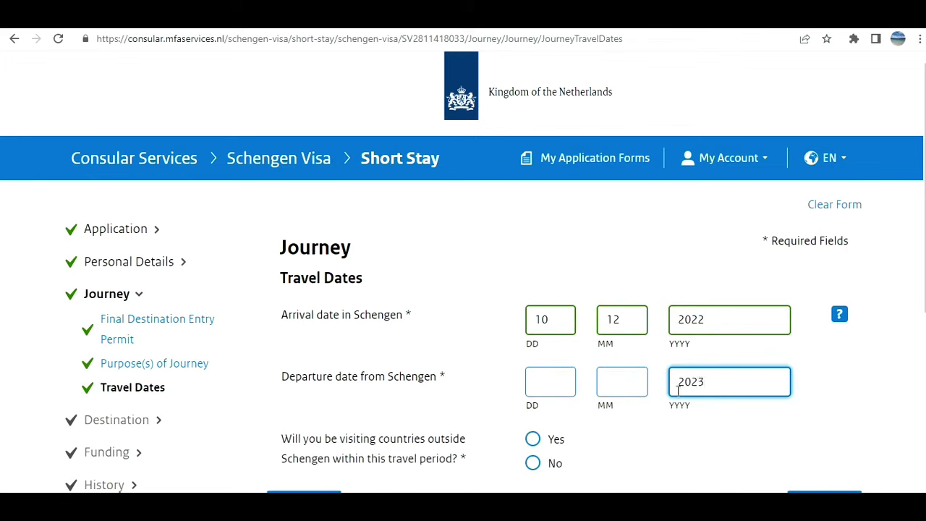
left_click(616, 389)
type("01")
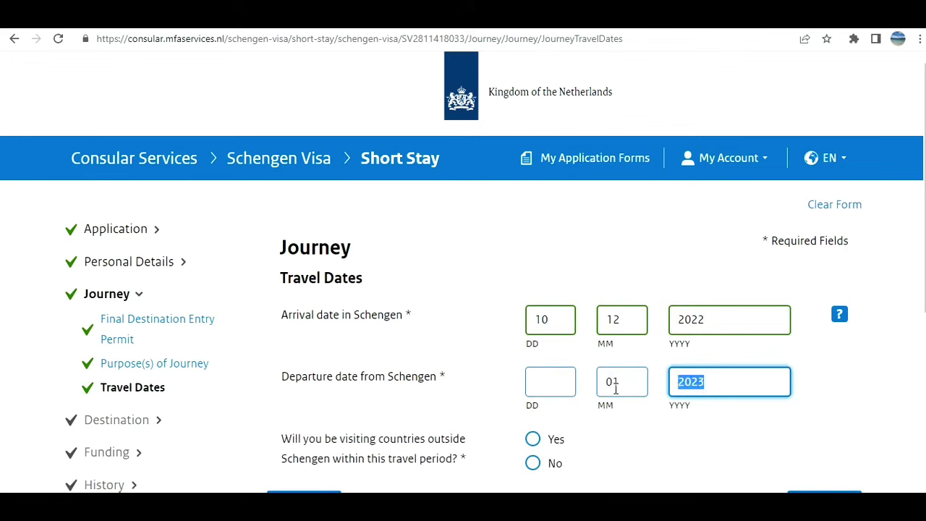
left_click(535, 374)
type("25")
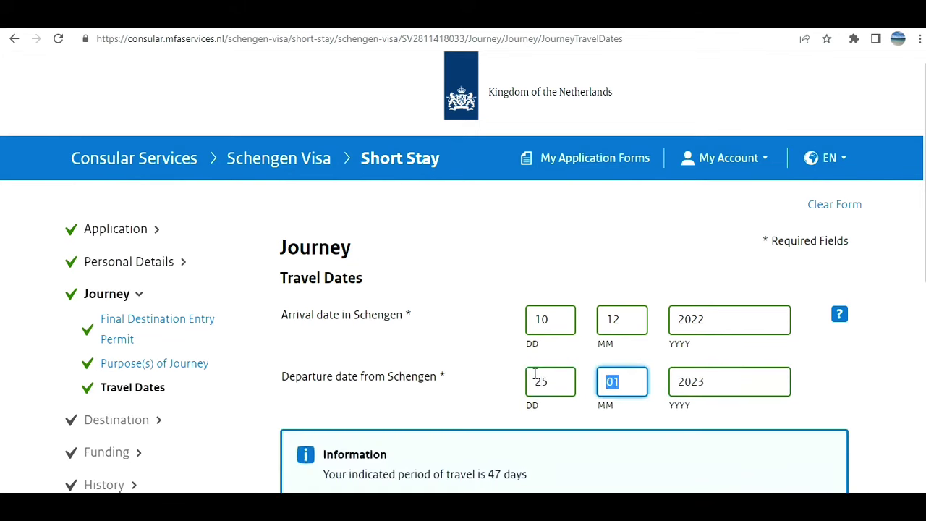
Answer No to visiting countries outside Schengen during the trip, and request a visa for multiple entries.
scroll(905, 256, "down", 3)
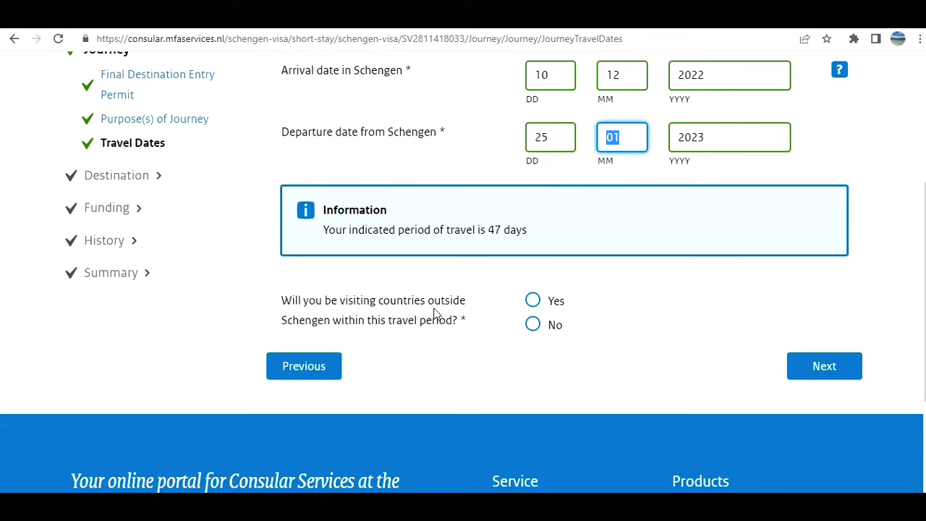
left_click(532, 324)
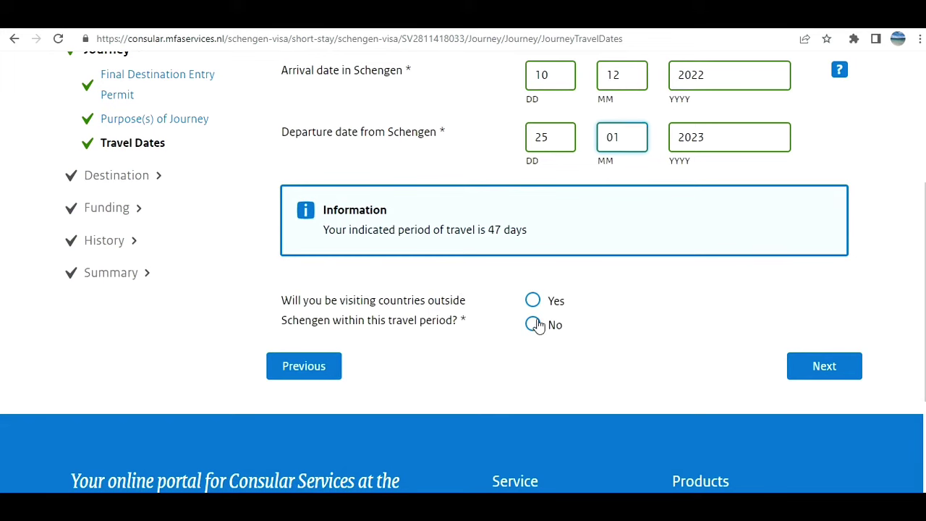
left_click(824, 366)
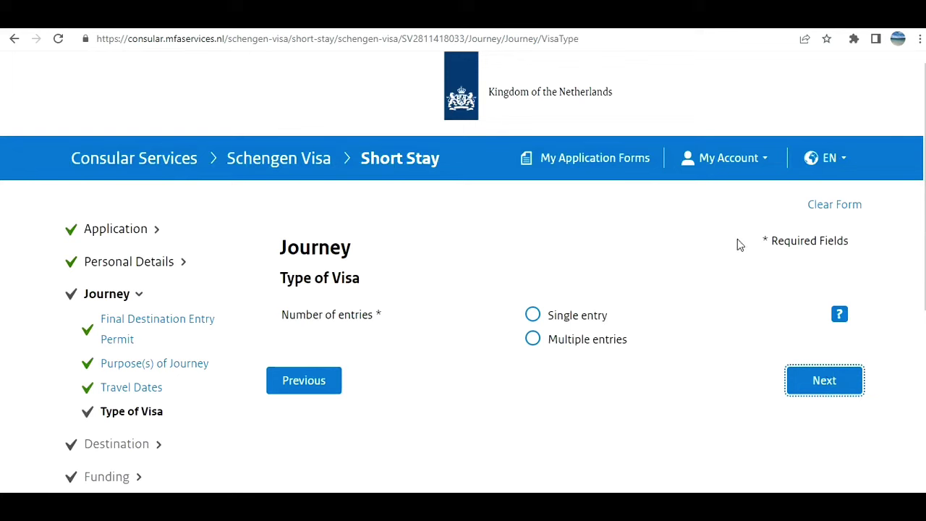
left_click(534, 339)
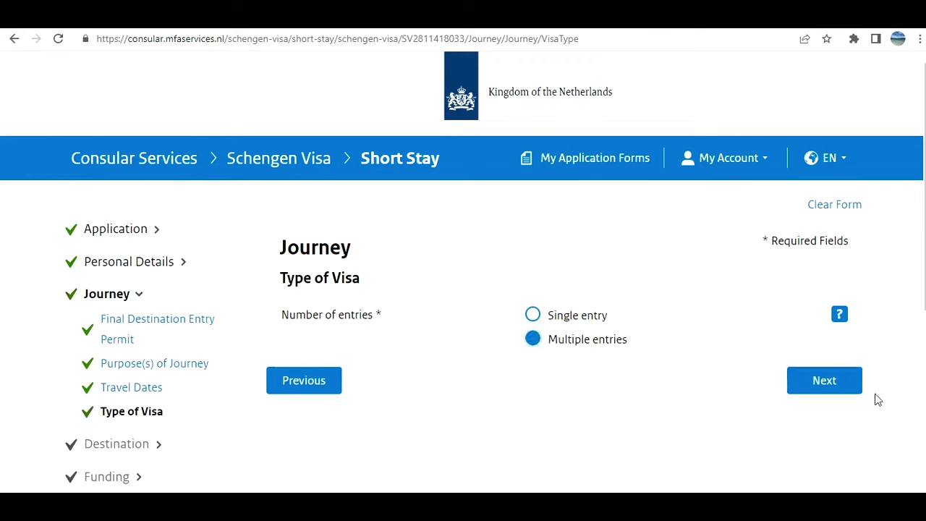
left_click(840, 382)
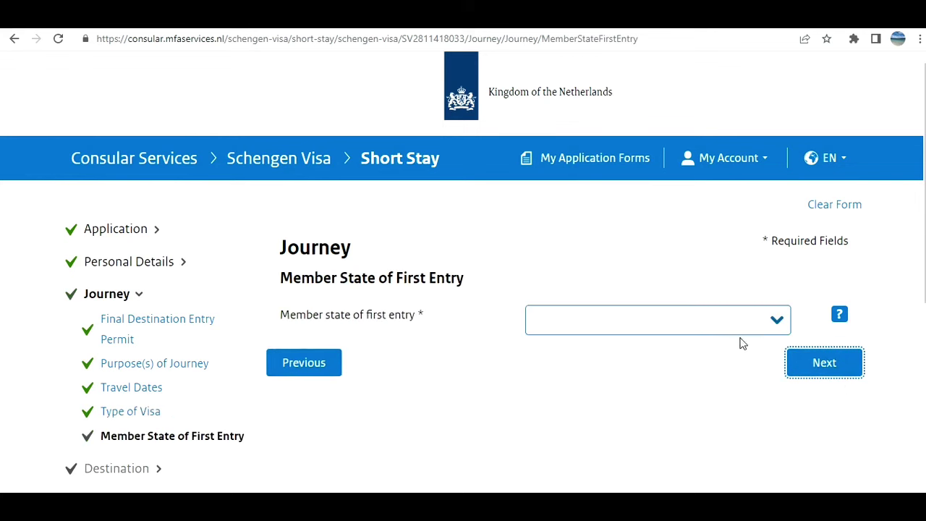
Set the member state of first entry to Netherlands and continue to the destination section.
left_click(754, 327)
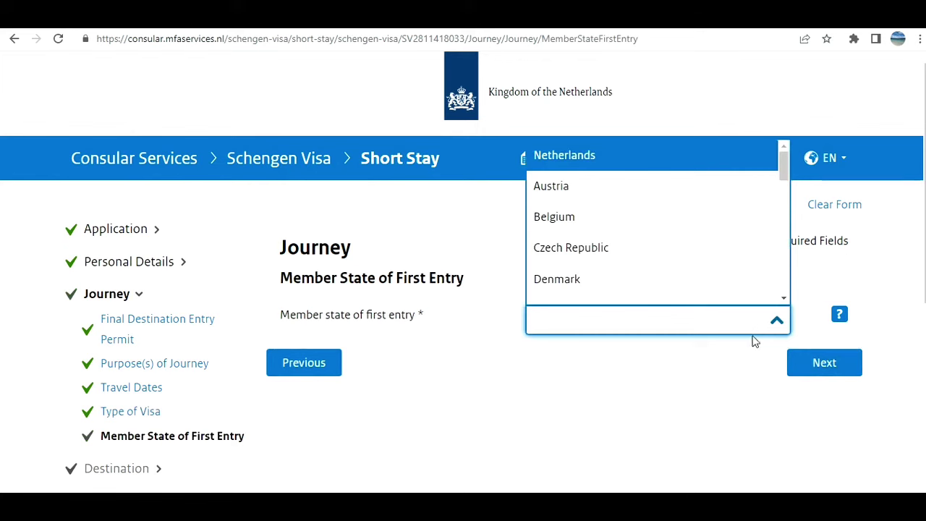
left_click(684, 170)
left_click(818, 367)
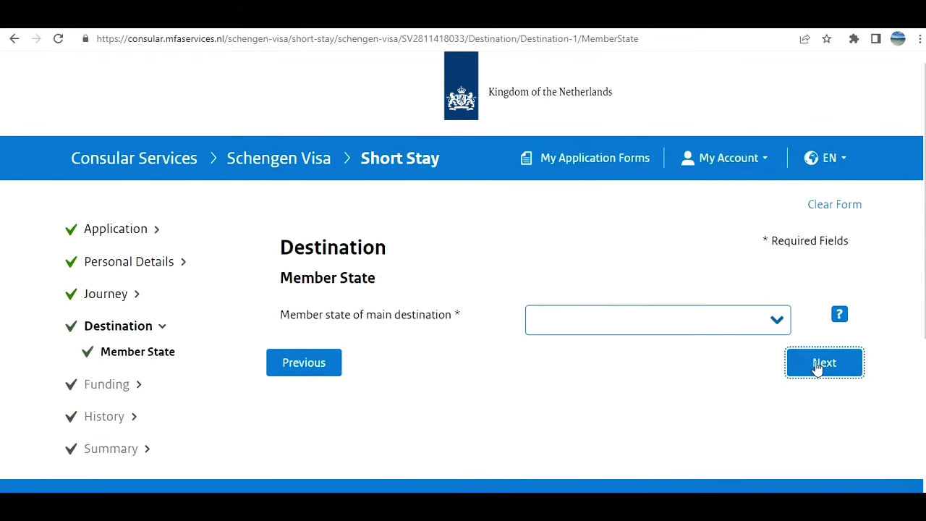
Set the member state of main destination to Netherlands and state Not invited in the invitation section.
left_click(755, 325)
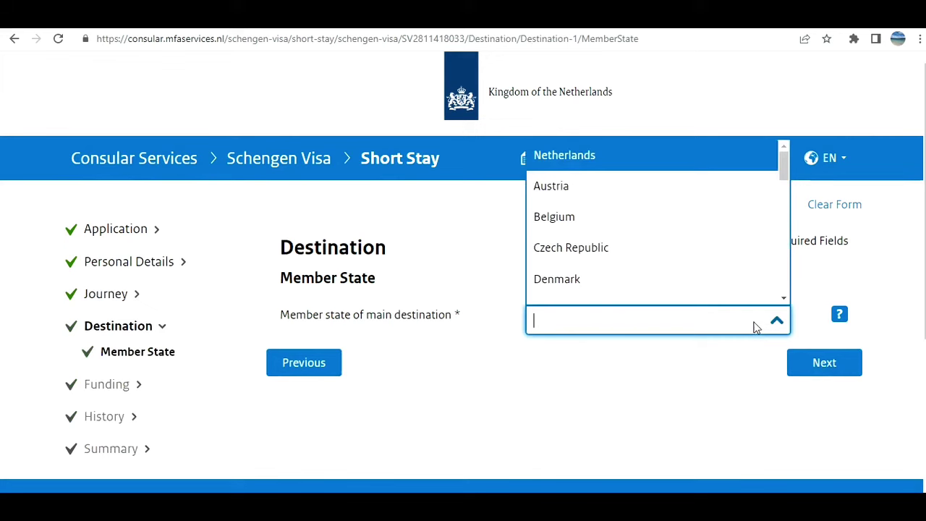
left_click(685, 158)
left_click(811, 364)
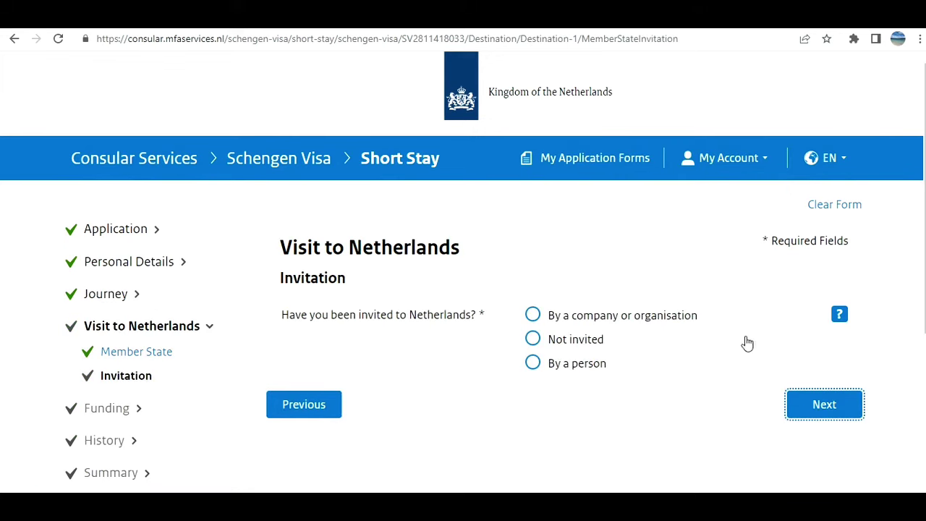
left_click(533, 343)
left_click(822, 404)
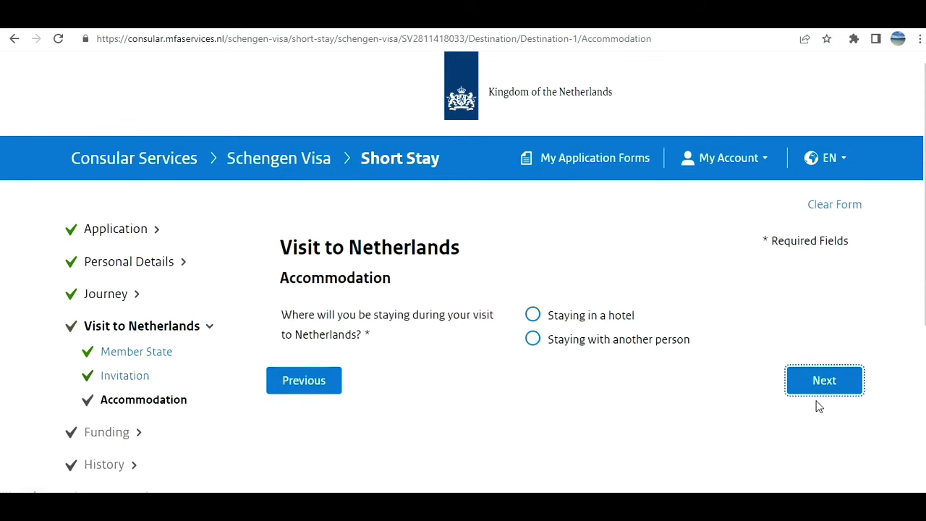
Choose "Staying in a hotel" as the accommodation and answer No to visiting another Schengen member state.
left_click(533, 314)
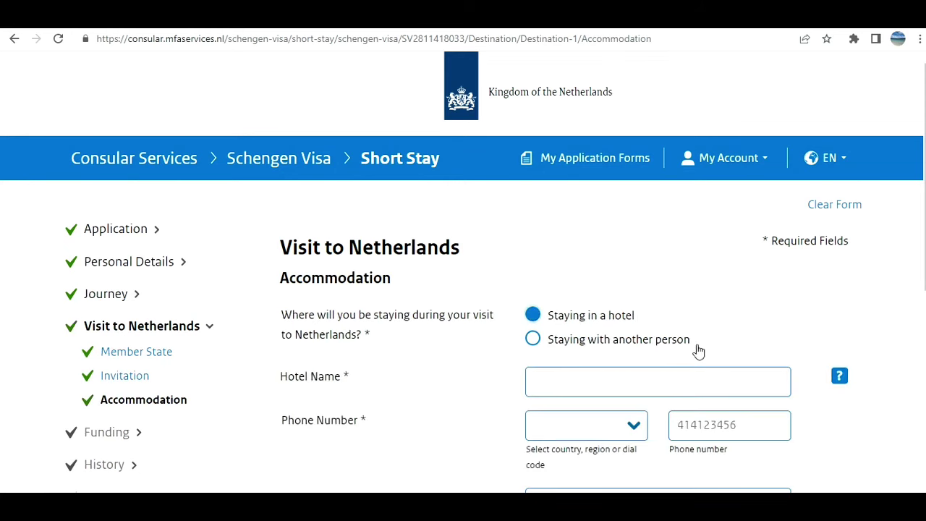
scroll(916, 256, "down", 2)
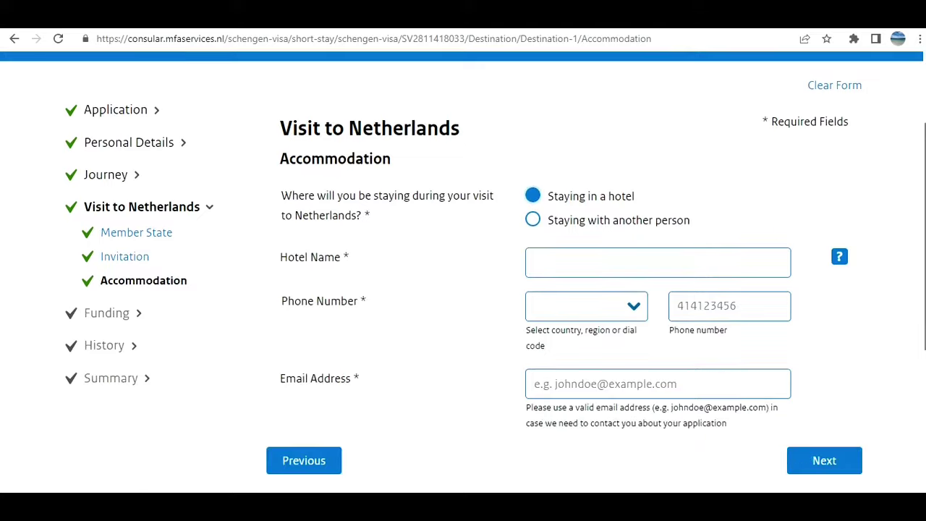
scroll(463, 272, "down", 1)
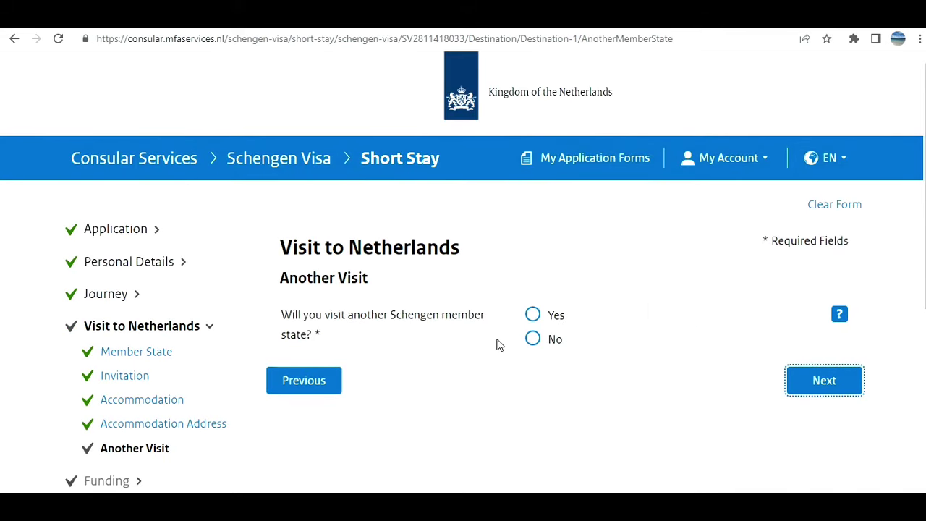
left_click(533, 339)
left_click(830, 400)
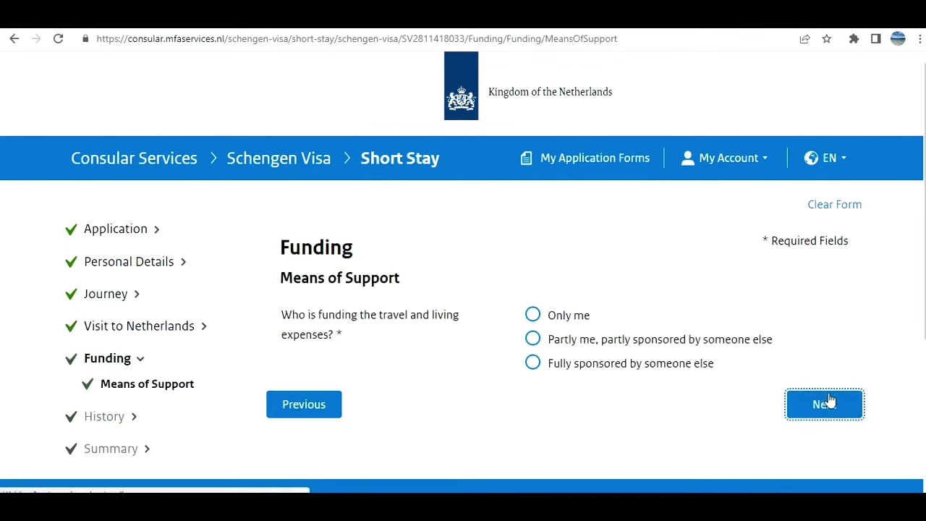
Declare "Only me" as funding the trip with credit card, cash, traveler's cheques and prepaid accommodation, and continue to the history section.
left_click(534, 317)
scroll(641, 256, "down", 3)
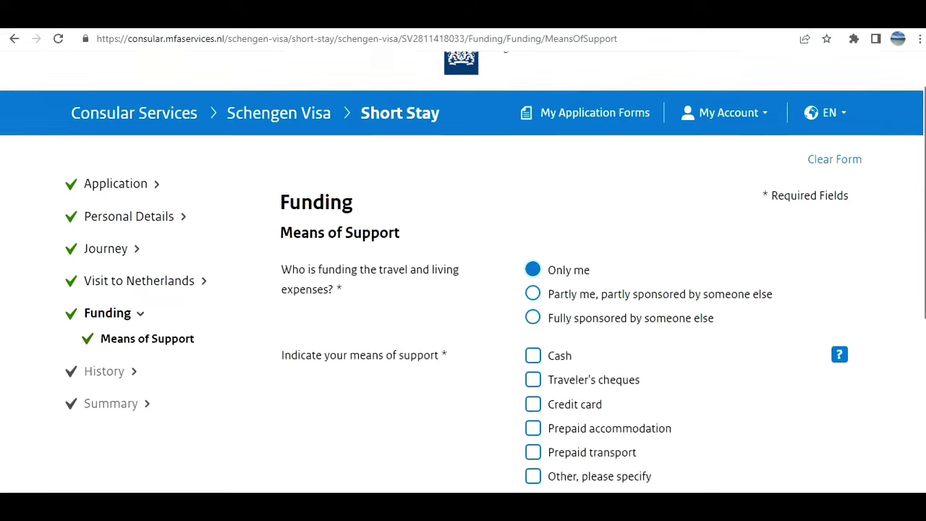
left_click(532, 229)
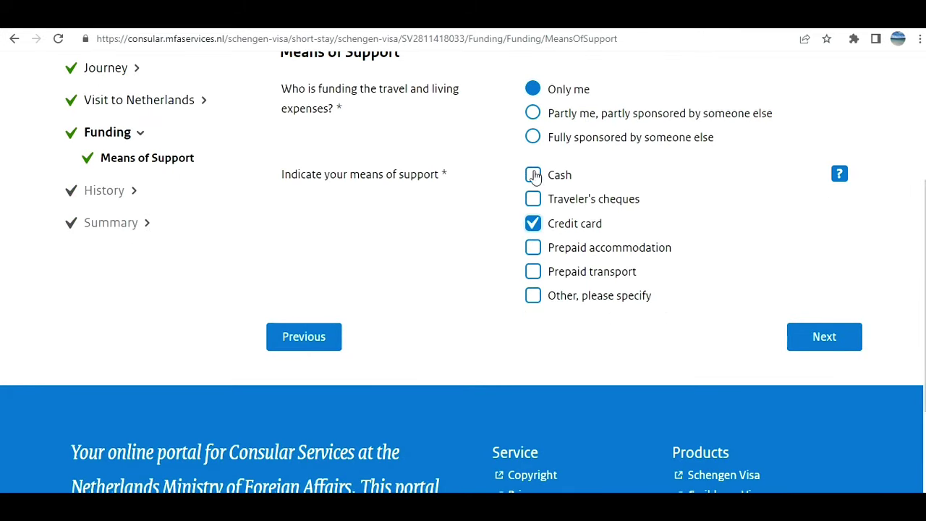
left_click(532, 176)
left_click(533, 200)
left_click(534, 249)
left_click(808, 338)
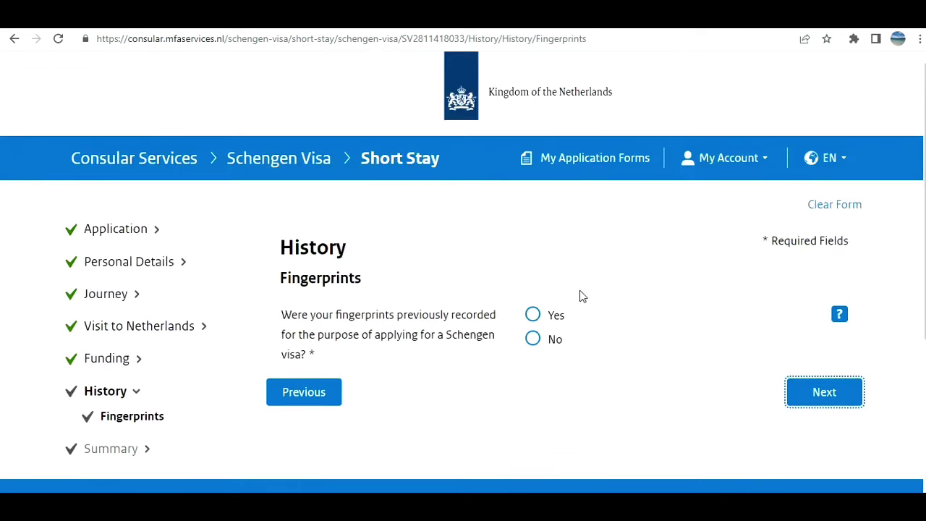
Answer No to fingerprints previously recorded for a Schengen visa application and continue to the summary.
left_click(533, 339)
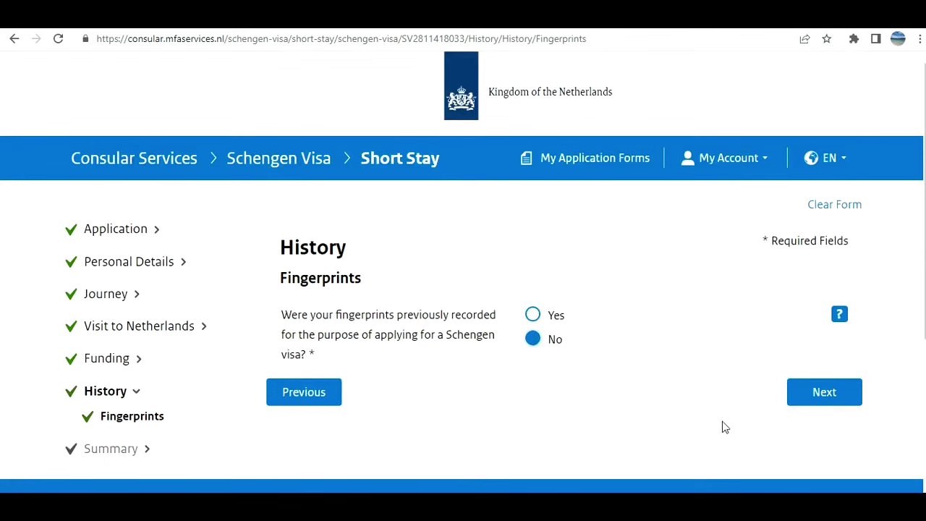
left_click(825, 396)
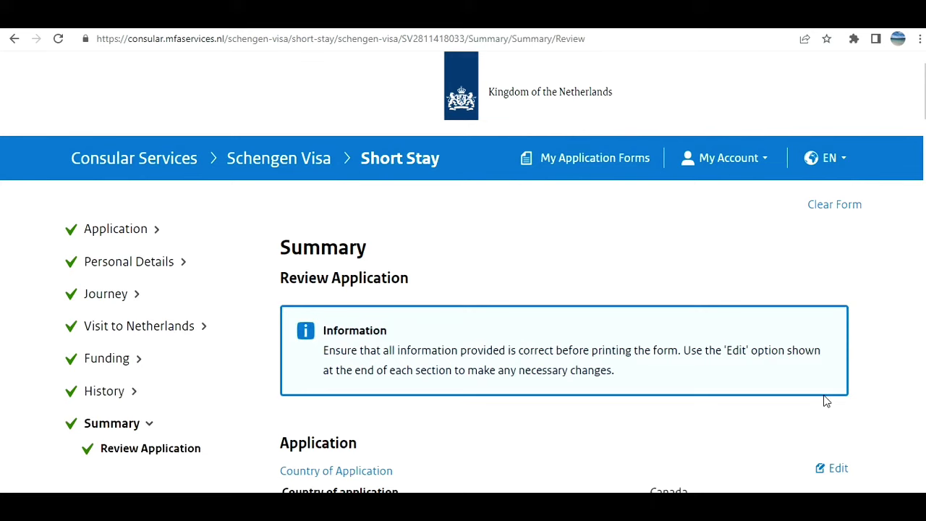
Review the application summary, checking the personal details, address, residence permit, travel document, travel dates and destination entries.
scroll(827, 401, "down", 10)
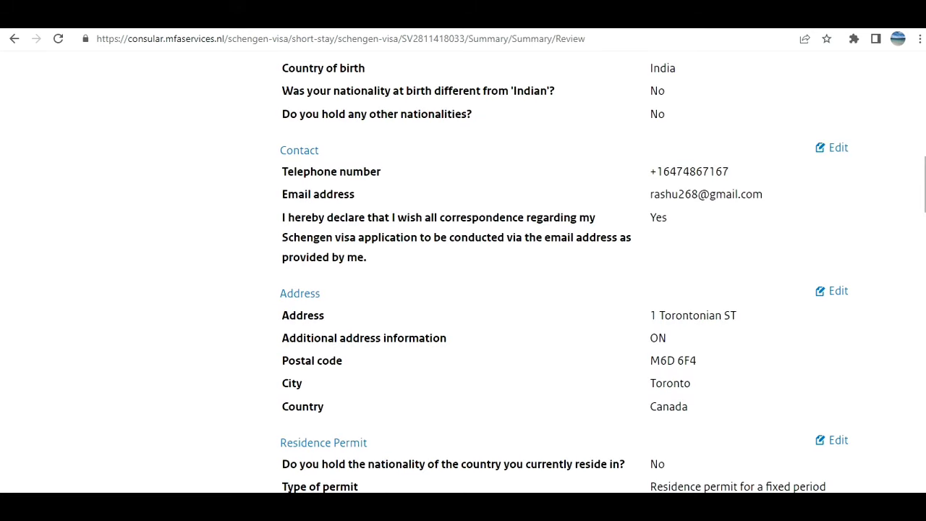
scroll(564, 275, "up", 5)
scroll(564, 275, "down", 15)
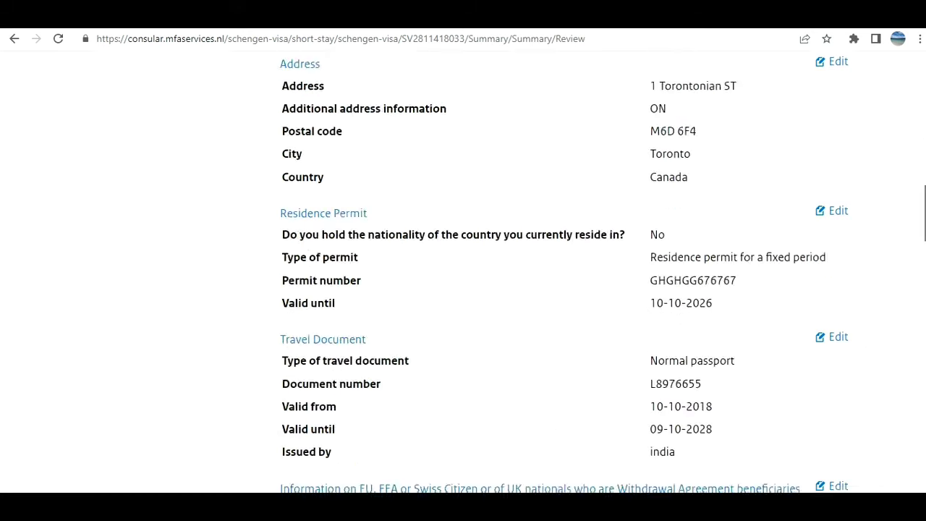
scroll(565, 275, "down", 12)
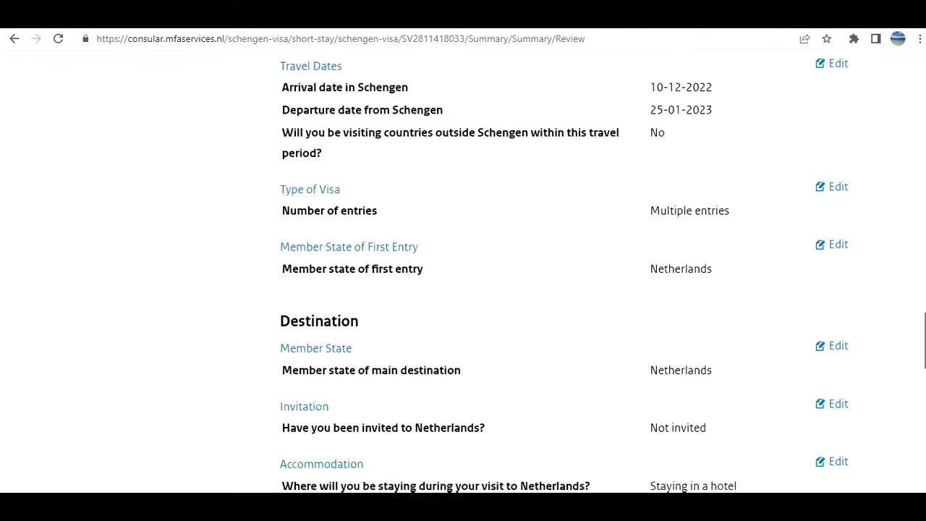
scroll(922, 283, "up", 20)
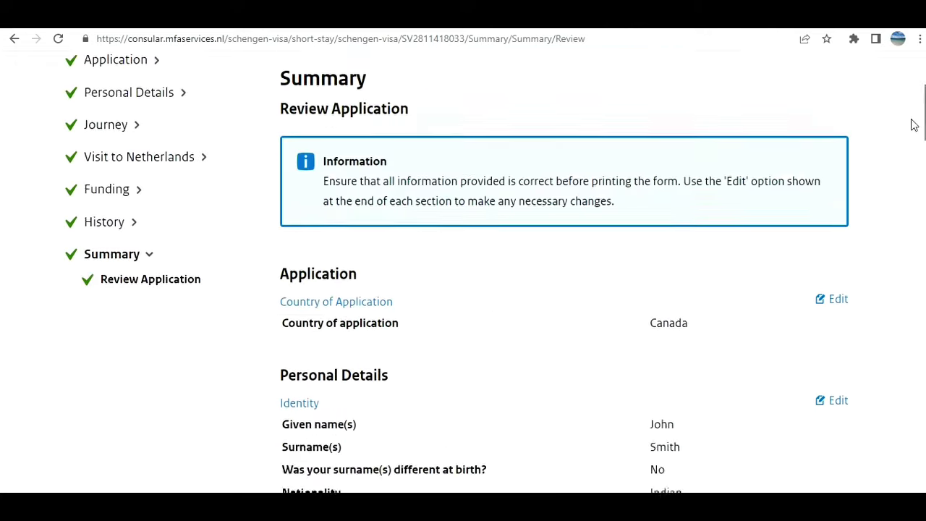